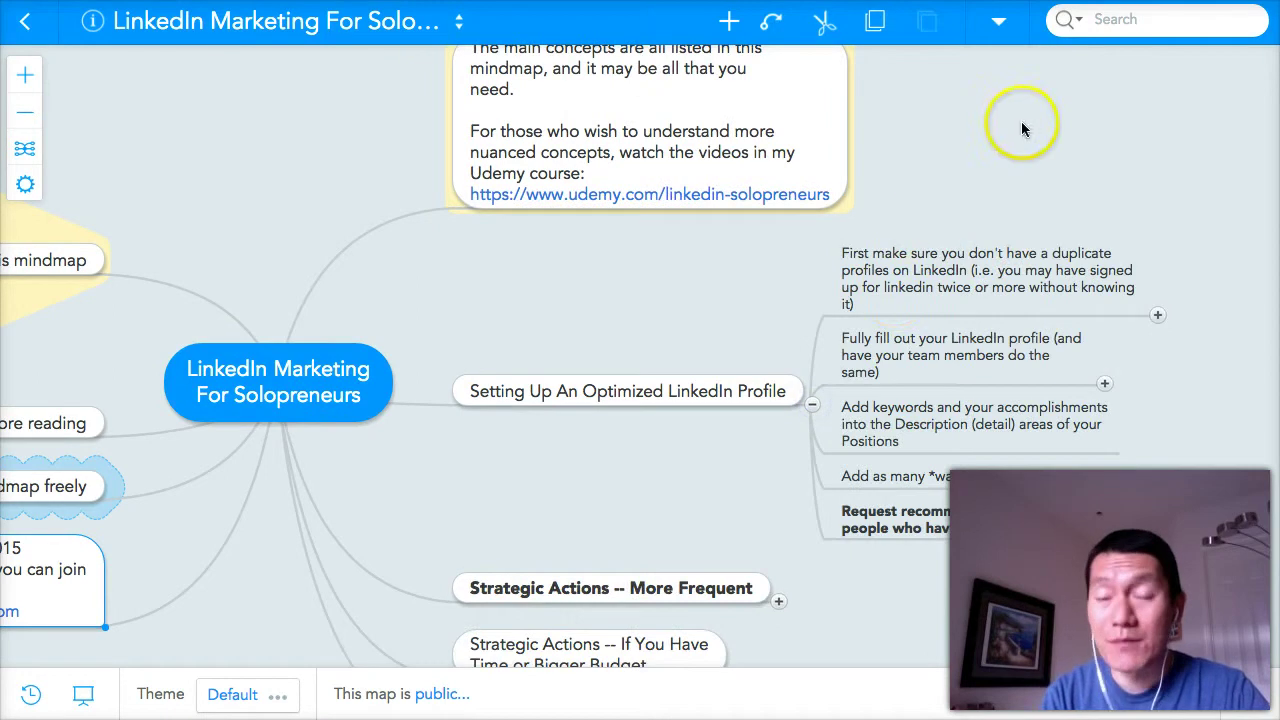
Enlarge the mind map and expand the "Fully fill out your LinkedIn profile" topic under "Setting Up An Optimized LinkedIn Profile"
left_click_drag(881, 167, 797, 137)
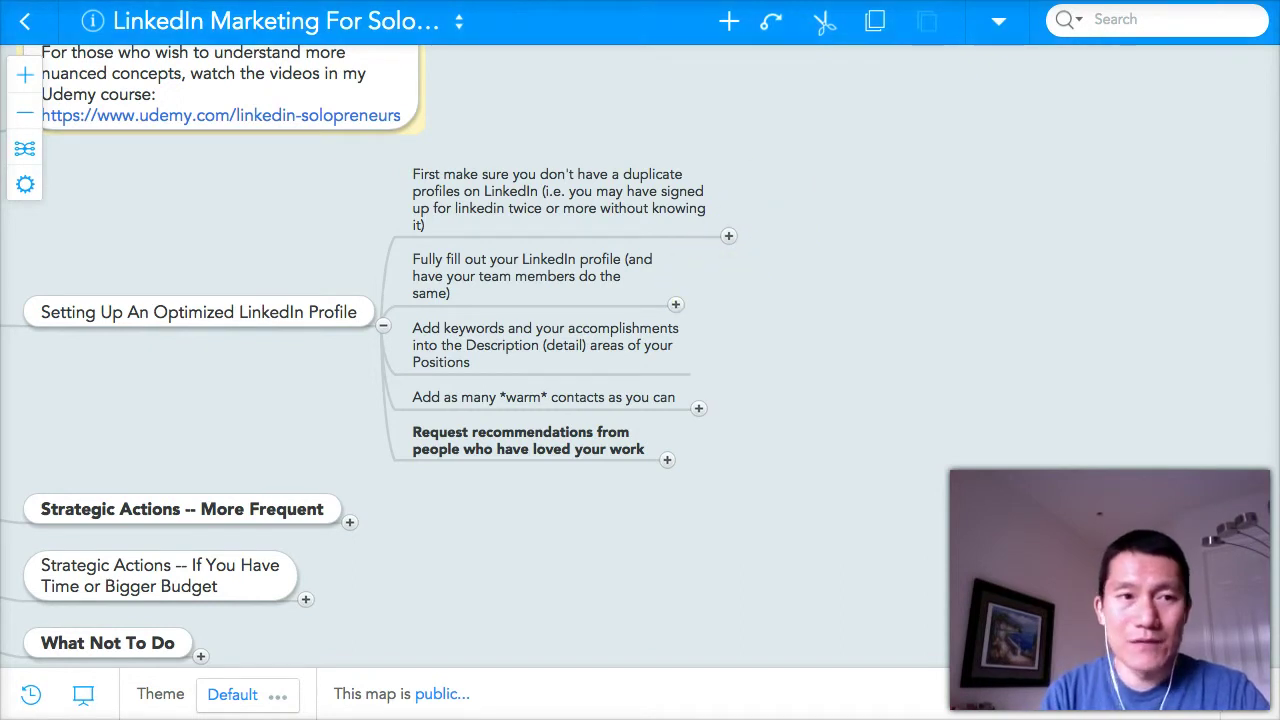
left_click(25, 75)
left_click_drag(279, 227, 120, 194)
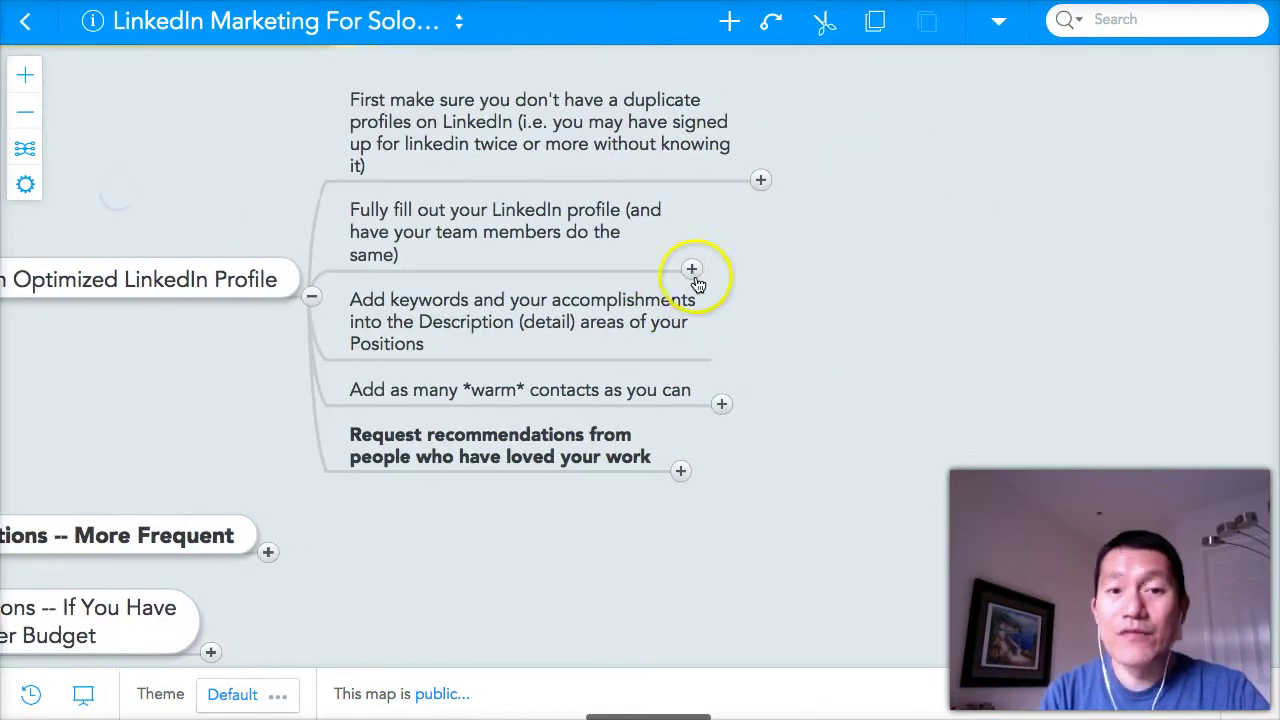
left_click(690, 272)
left_click_drag(1114, 234, 871, 391)
left_click_drag(911, 181, 871, 174)
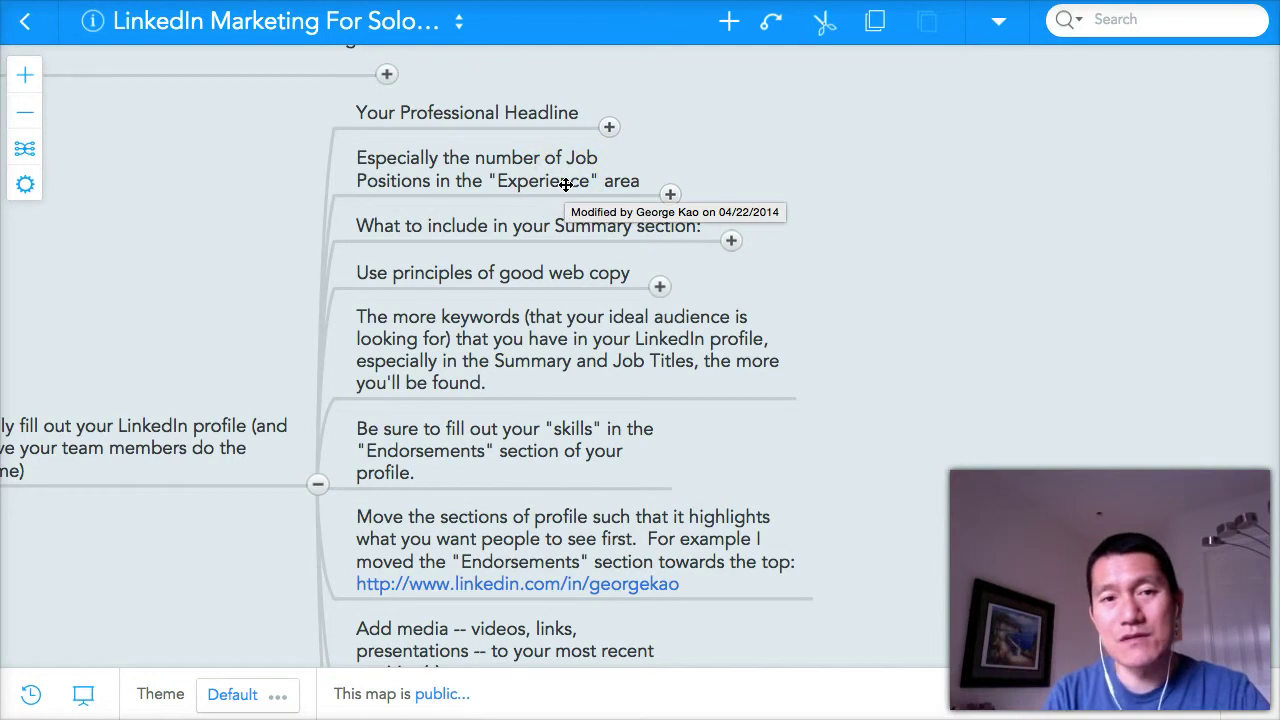
Review the subtopics on filling out a LinkedIn profile, from the professional headline down to studying niche mates' profiles
left_click(728, 163)
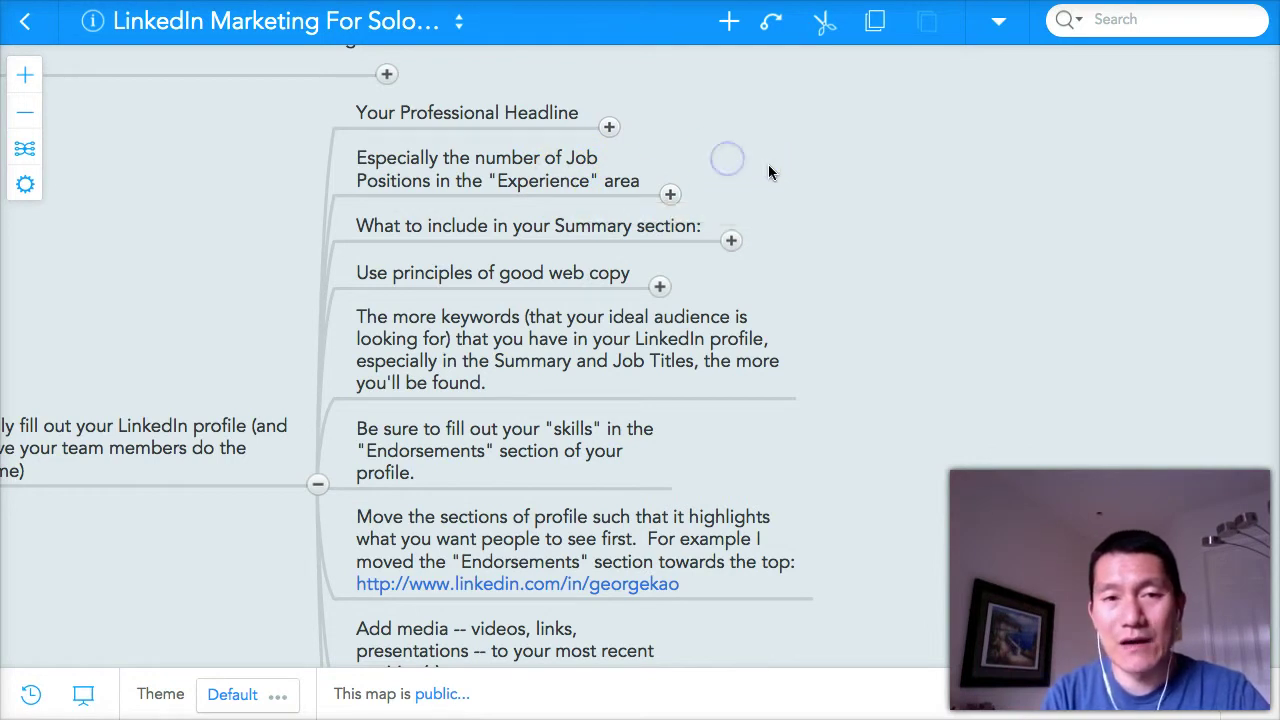
left_click_drag(768, 172, 742, 145)
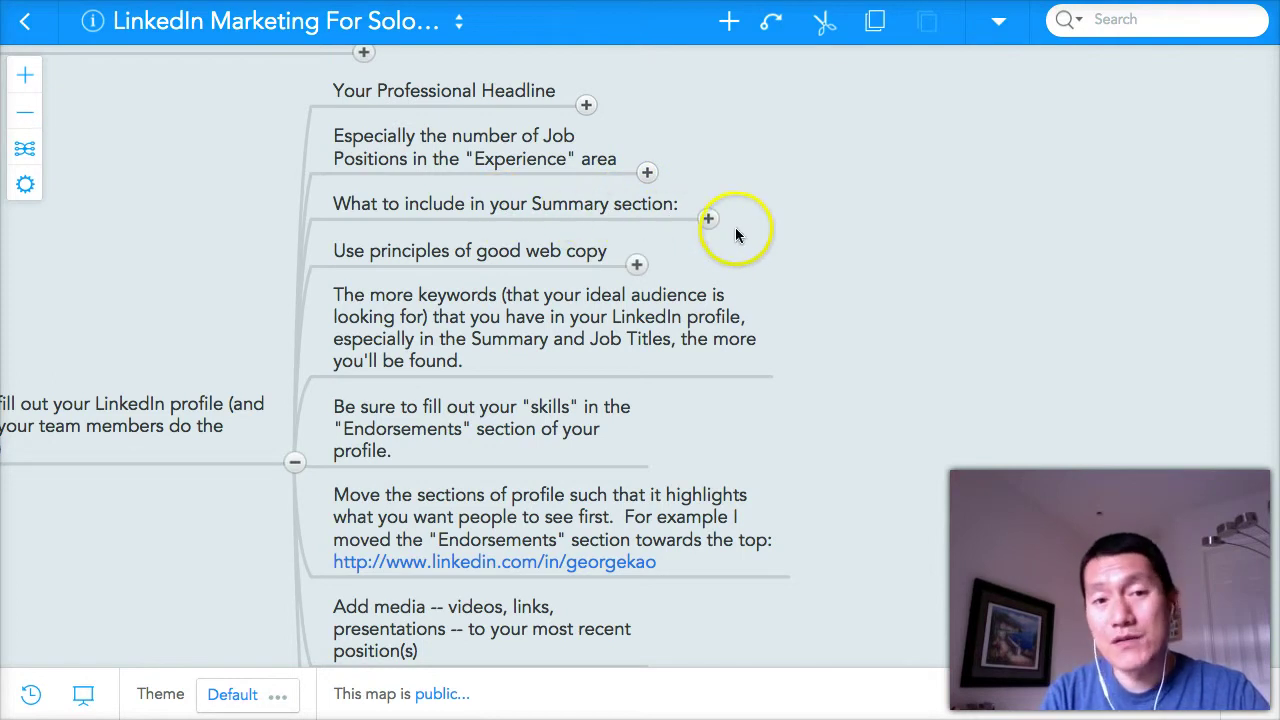
left_click_drag(794, 226, 855, 165)
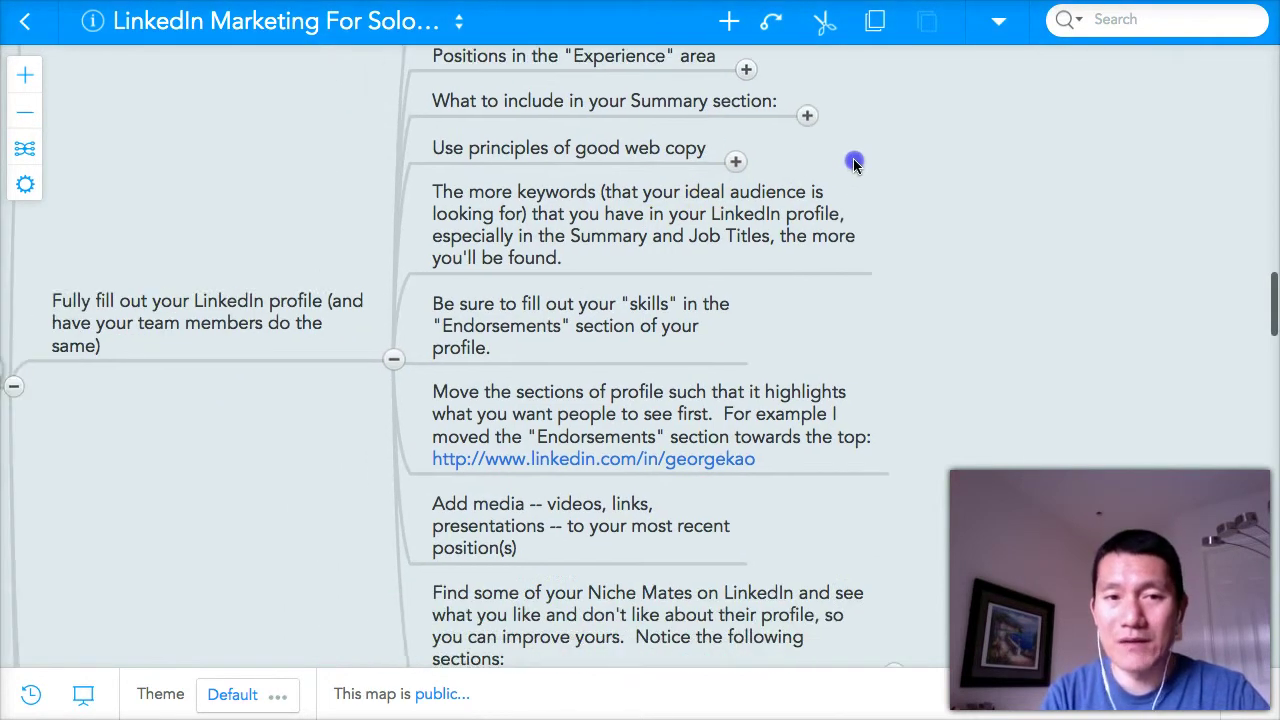
left_click_drag(947, 301, 967, 273)
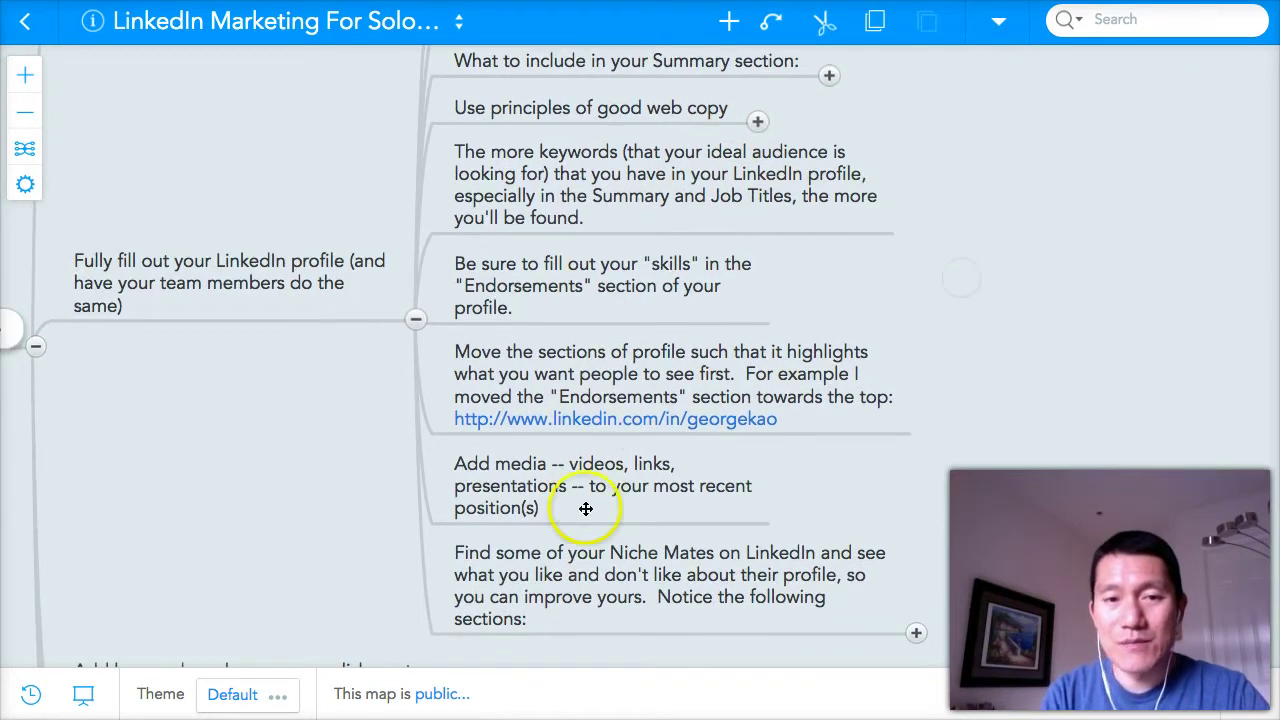
left_click_drag(956, 178, 1020, 174)
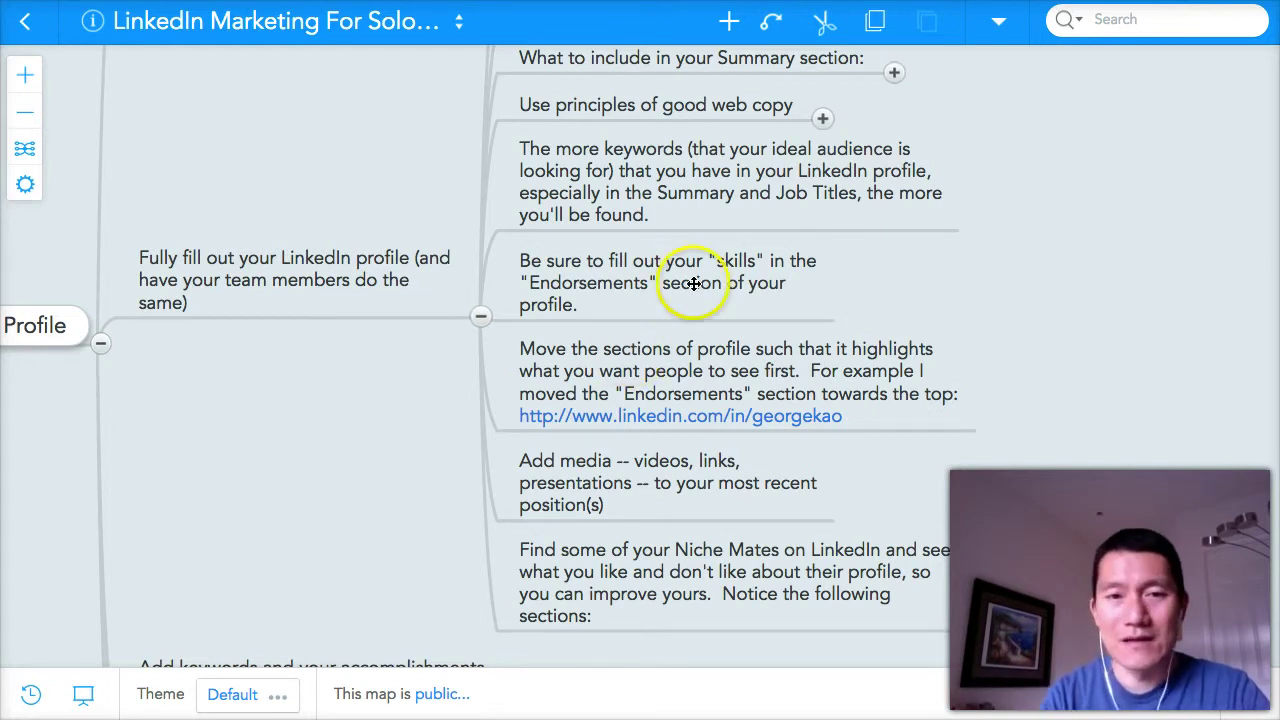
left_click(729, 274)
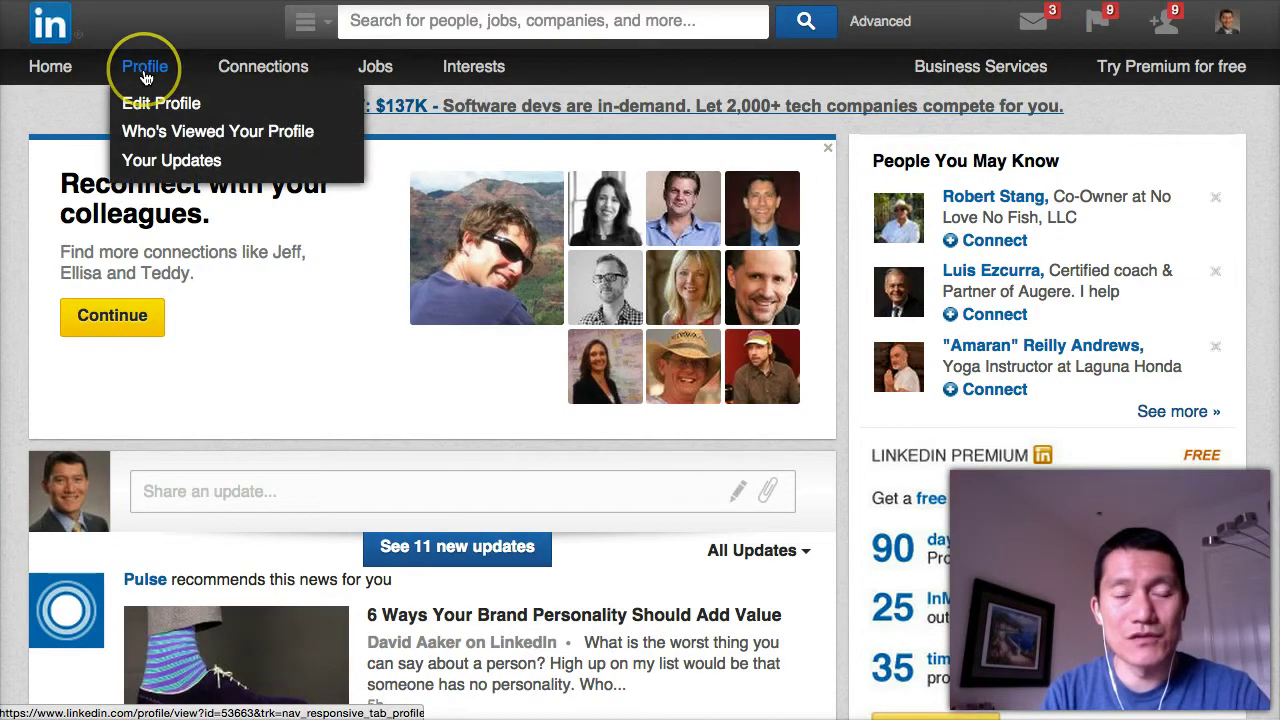
In LinkedIn, open your own profile for editing and examine the top skills in the Skills & Endorsements section
left_click(145, 77)
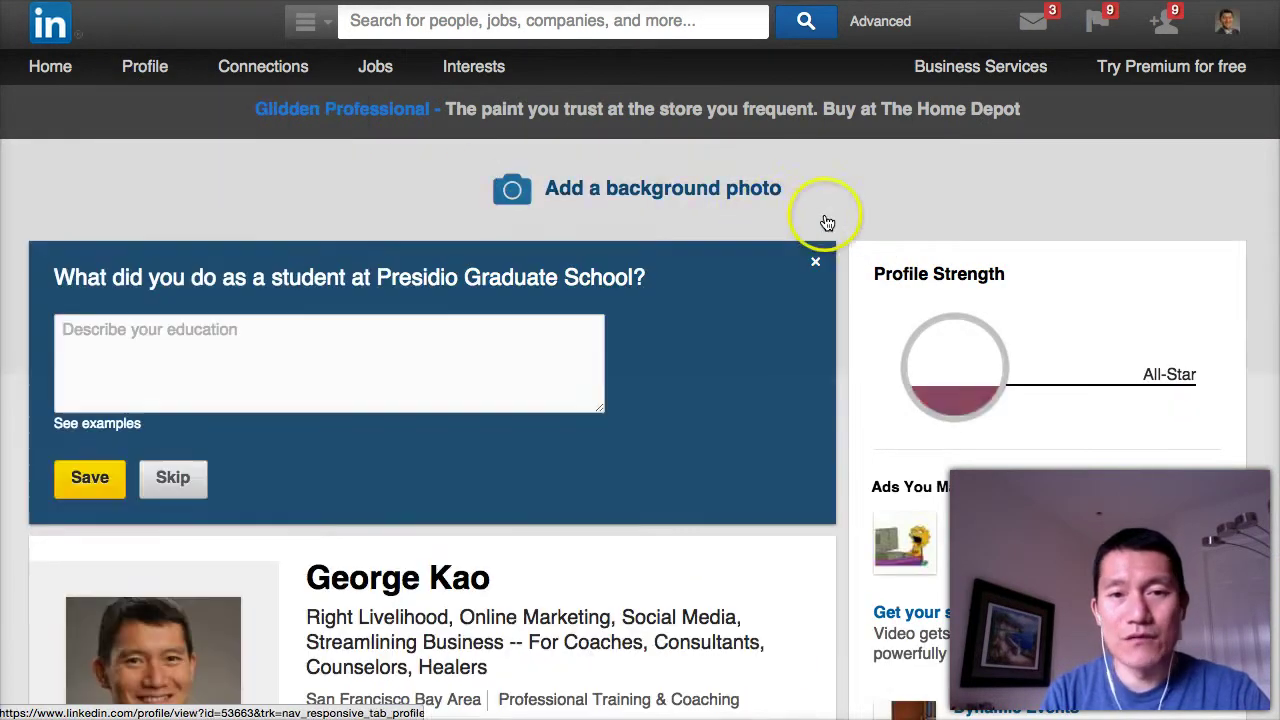
scroll(840, 222, "down", 9)
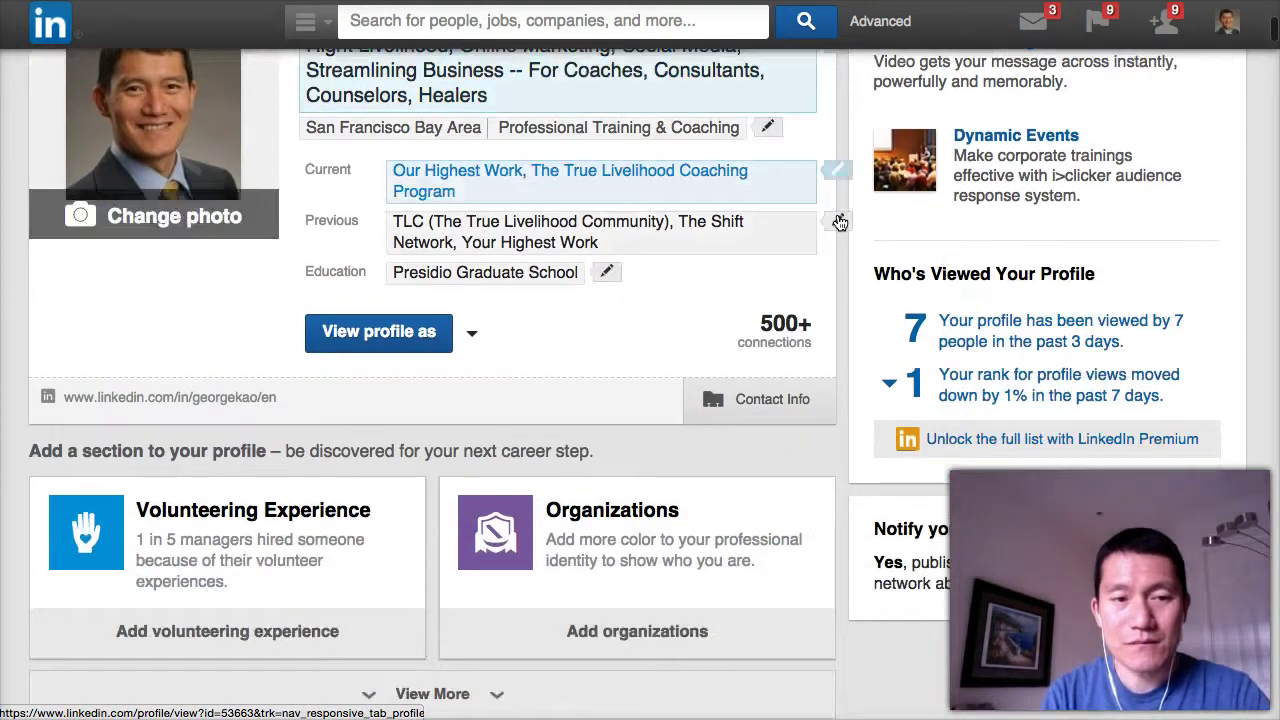
scroll(840, 222, "down", 8)
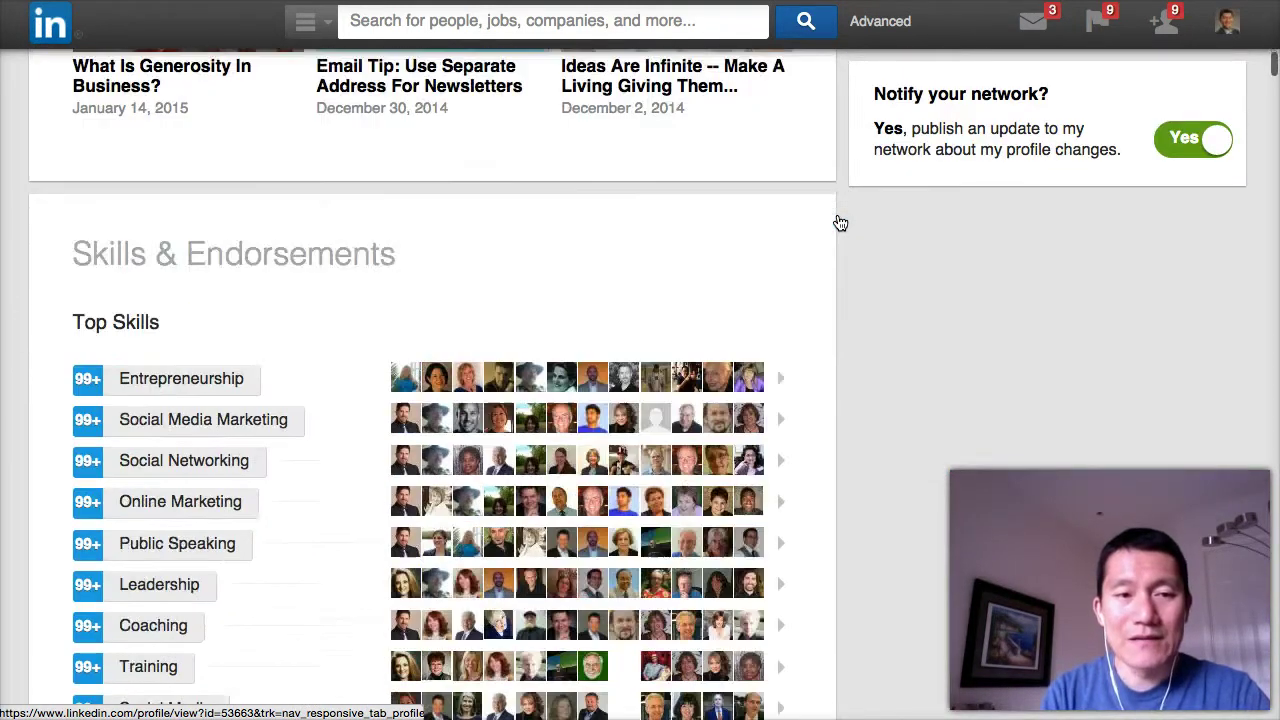
mouse_move(135, 141)
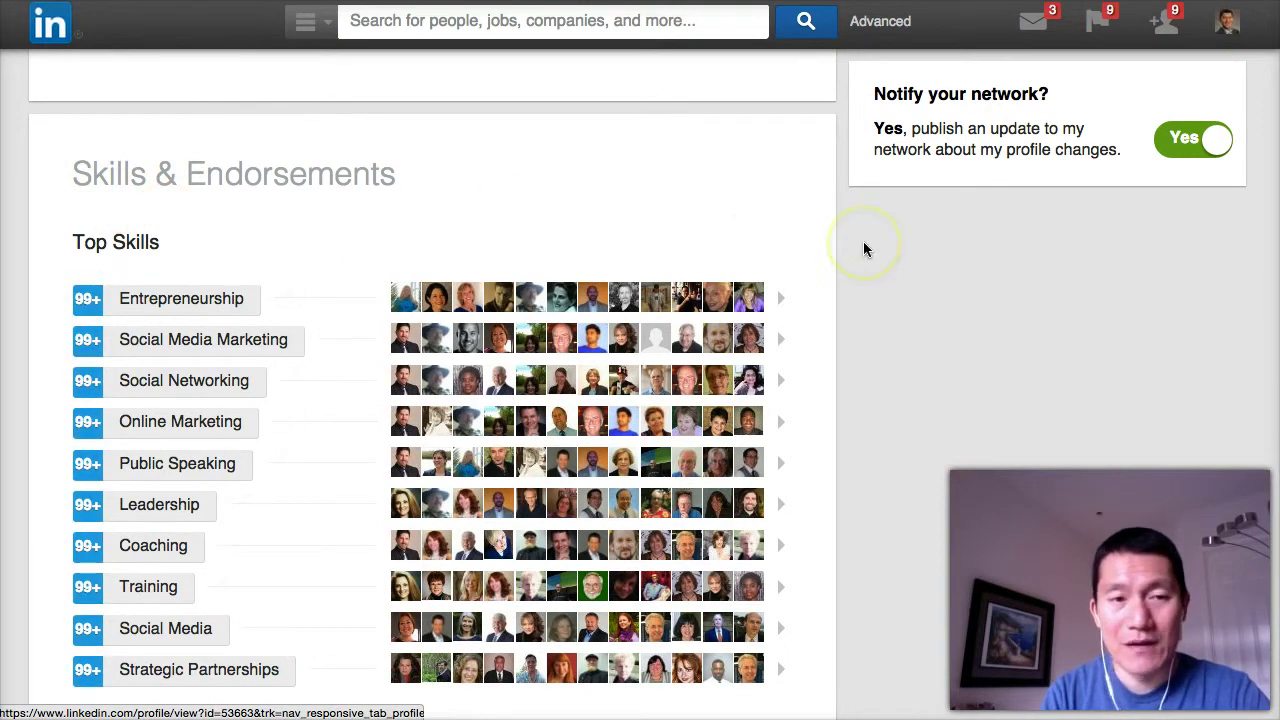
scroll(866, 250, "down", 1)
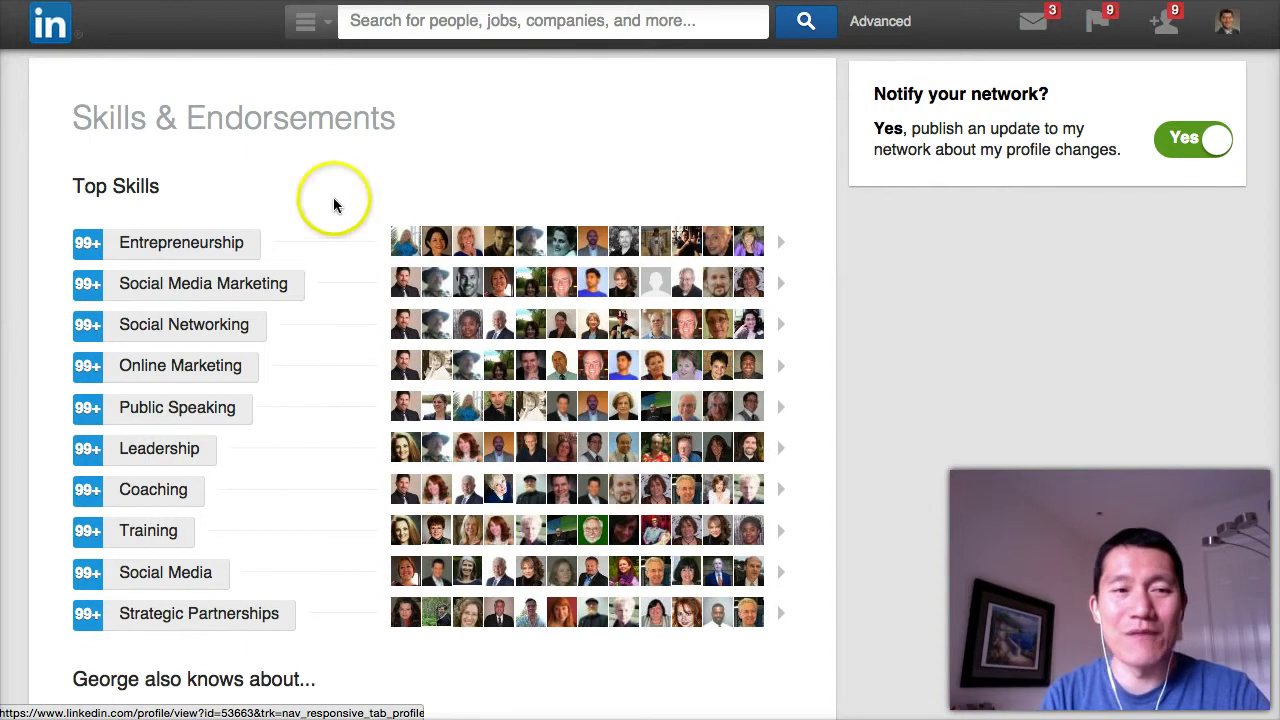
mouse_move(835, 342)
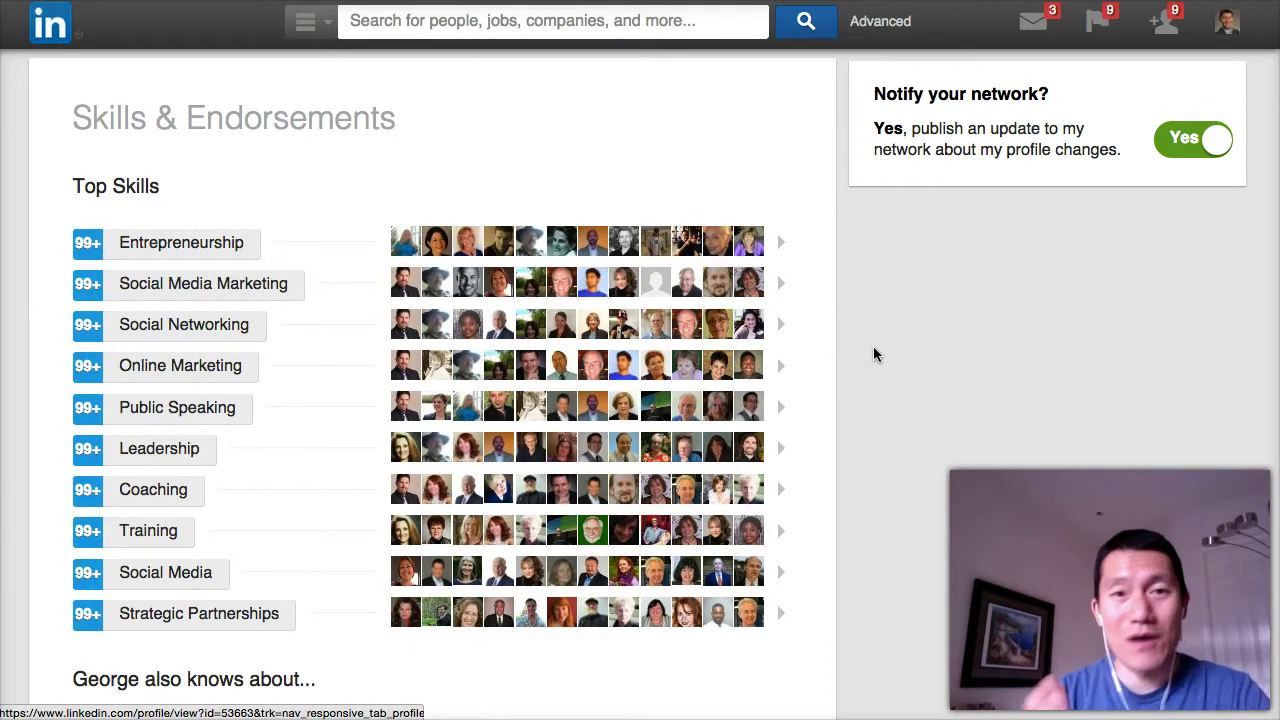
left_click(931, 279)
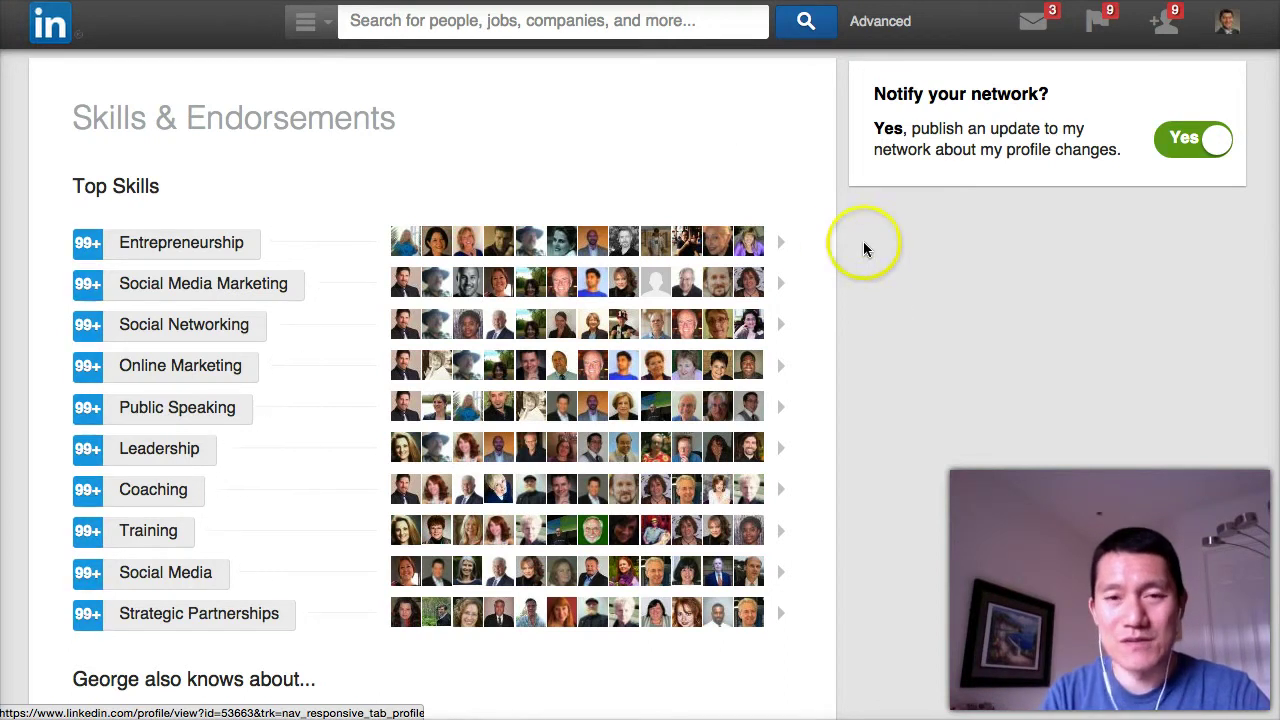
Examine how the Skills & Endorsements section is placed relative to the posts and Summary sections of the profile
scroll(863, 246, "up", 2)
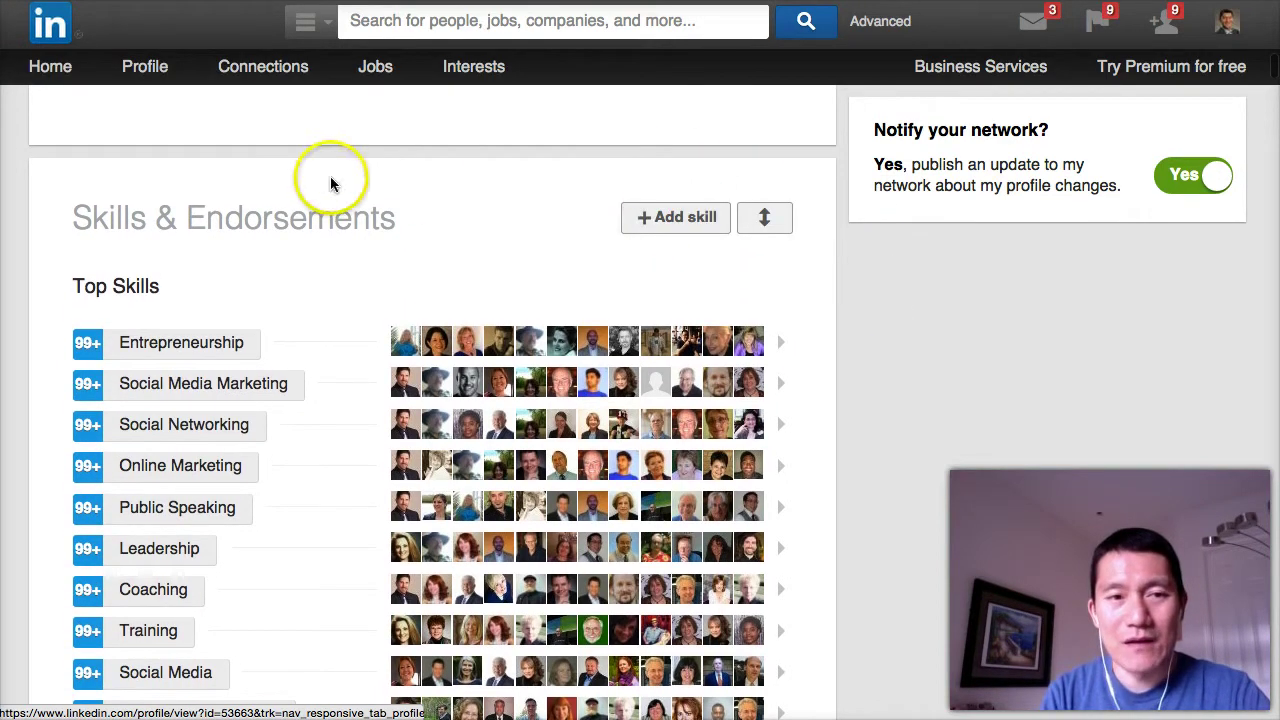
scroll(849, 317, "up", 2)
scroll(849, 320, "up", 1)
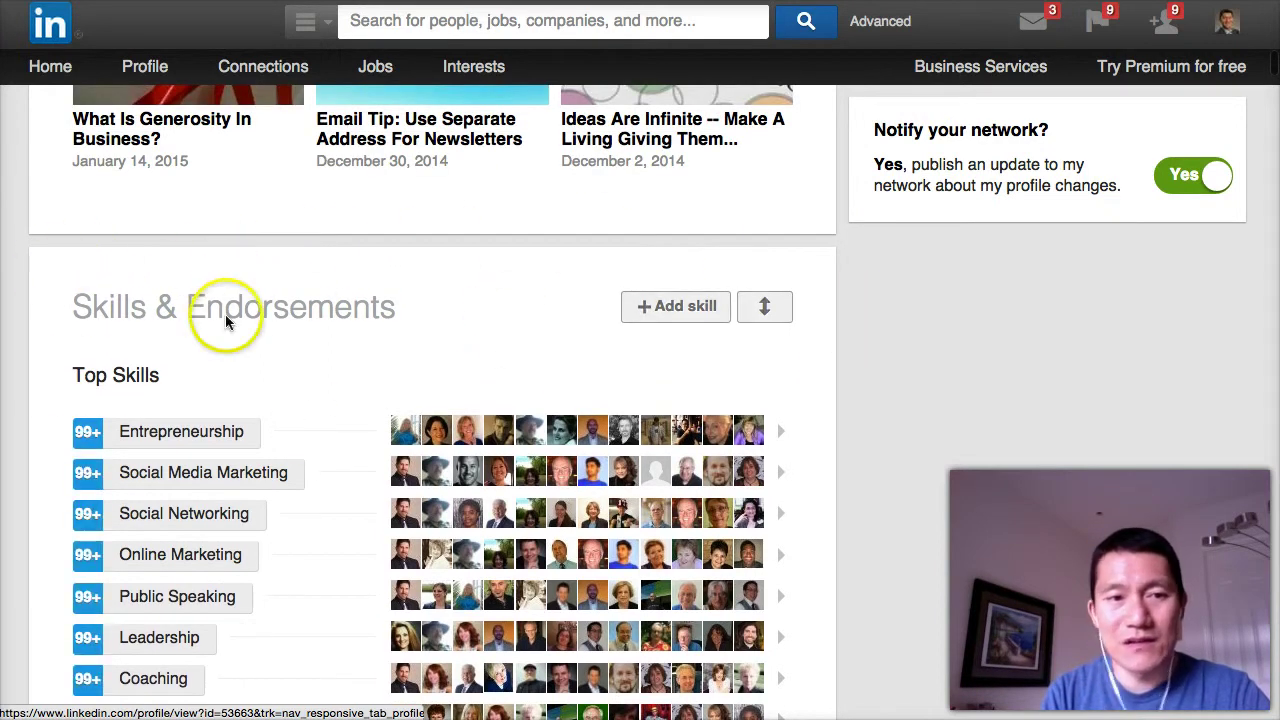
scroll(888, 340, "down", 3)
scroll(888, 340, "down", 15)
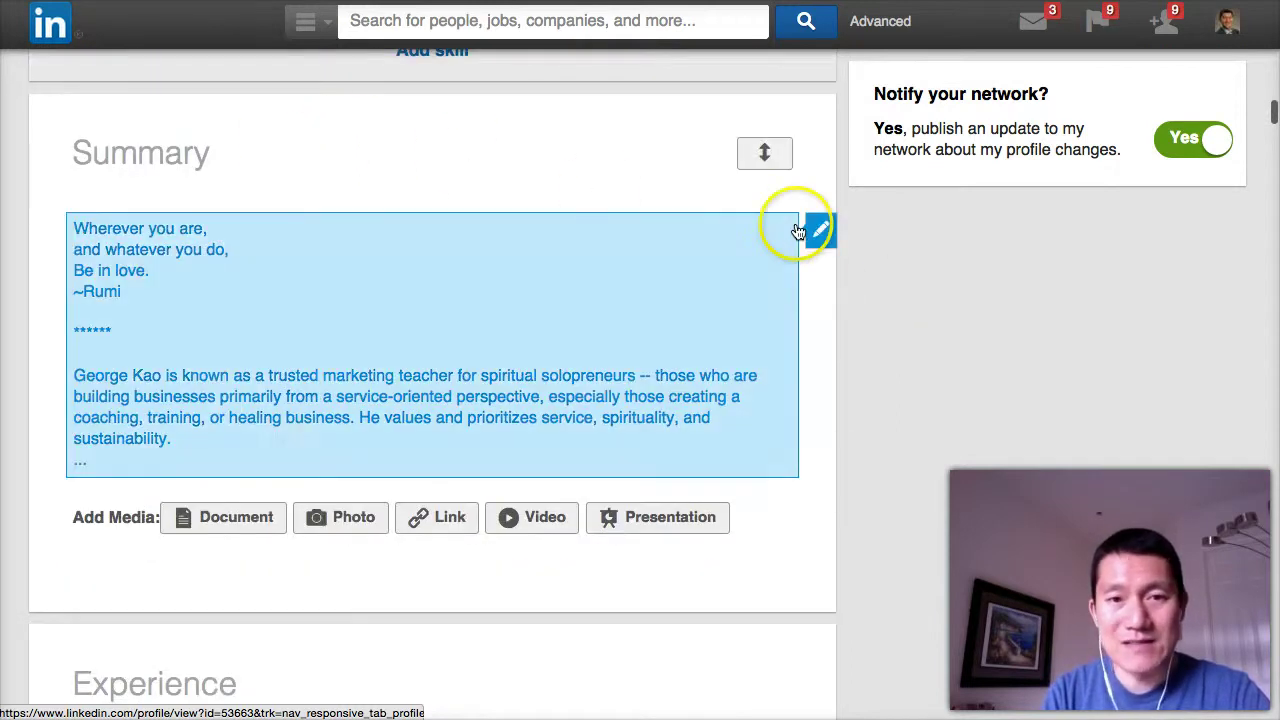
scroll(857, 322, "up", 2)
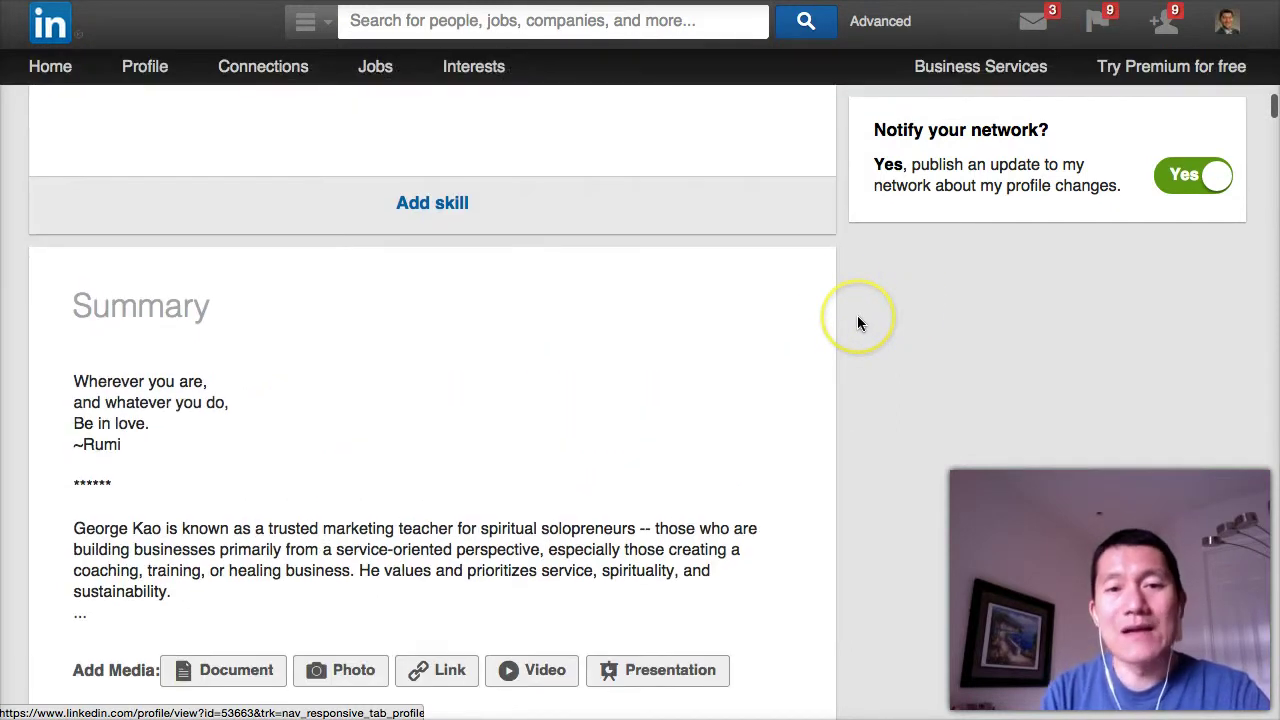
scroll(847, 266, "up", 12)
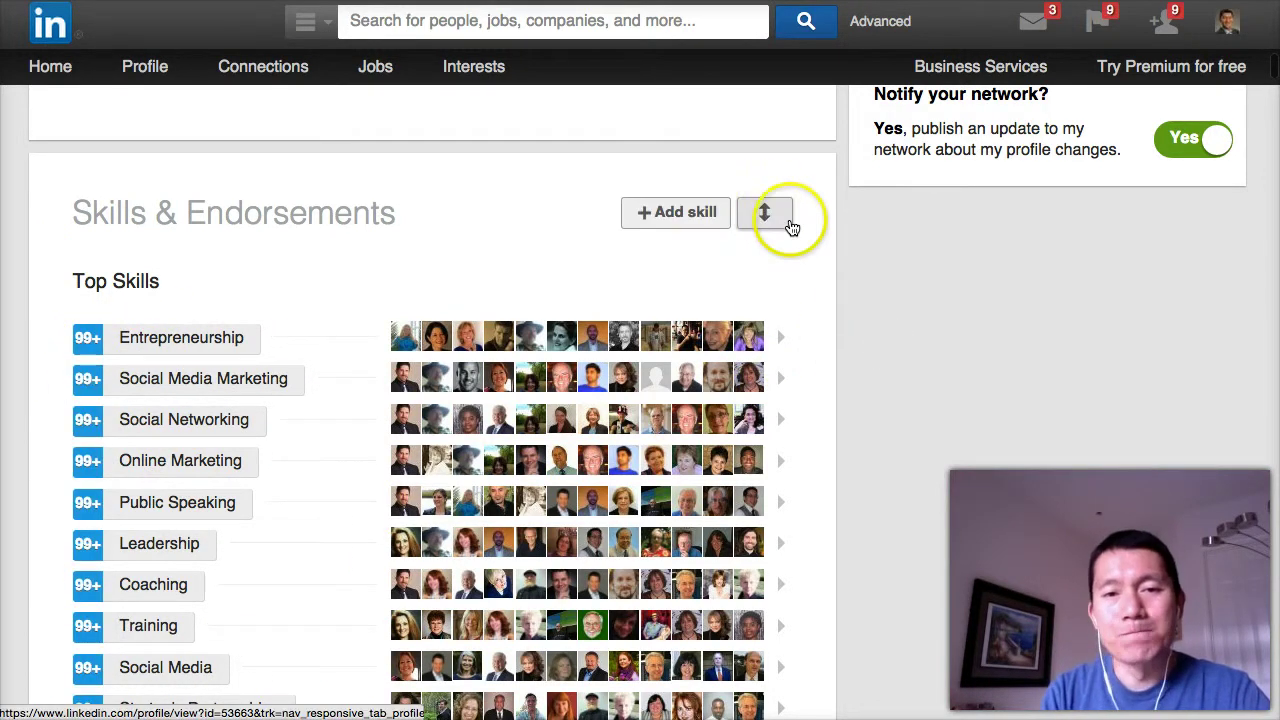
scroll(881, 317, "down", 1)
scroll(880, 317, "down", 10)
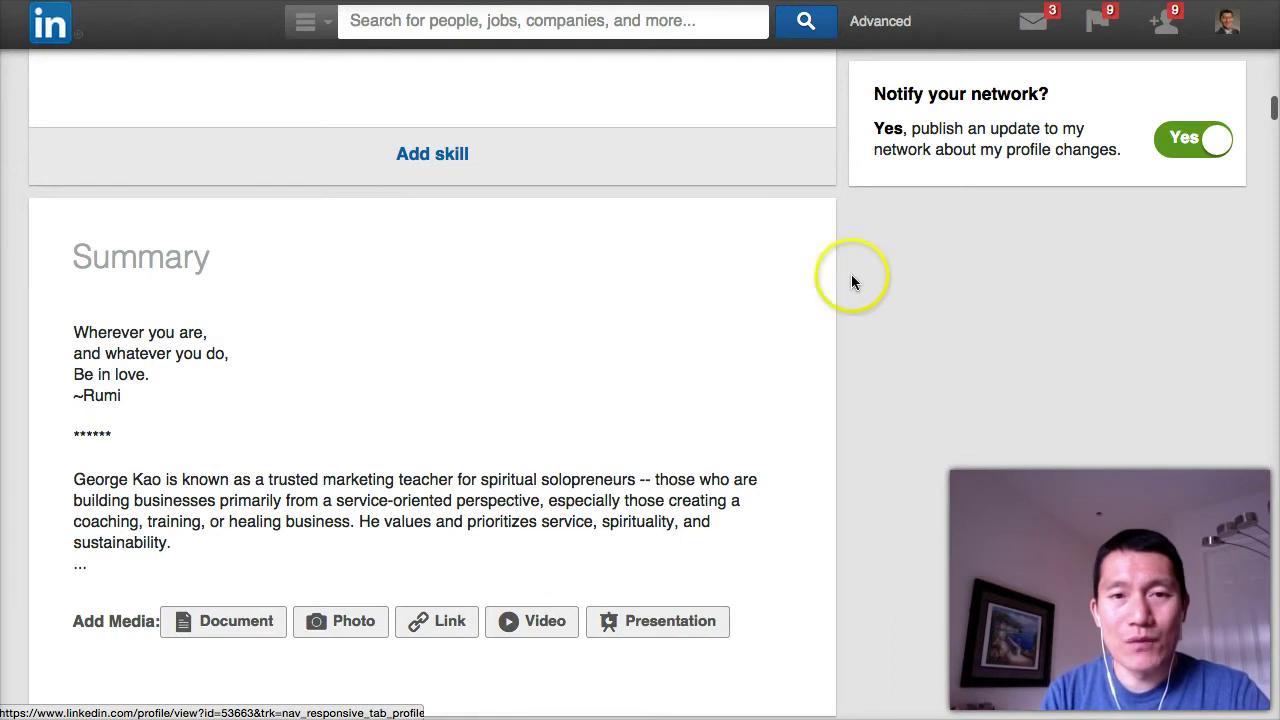
Return to the profile's header and review the sections from there down to Skills & Endorsements
key("Home")
mouse_move(143, 63)
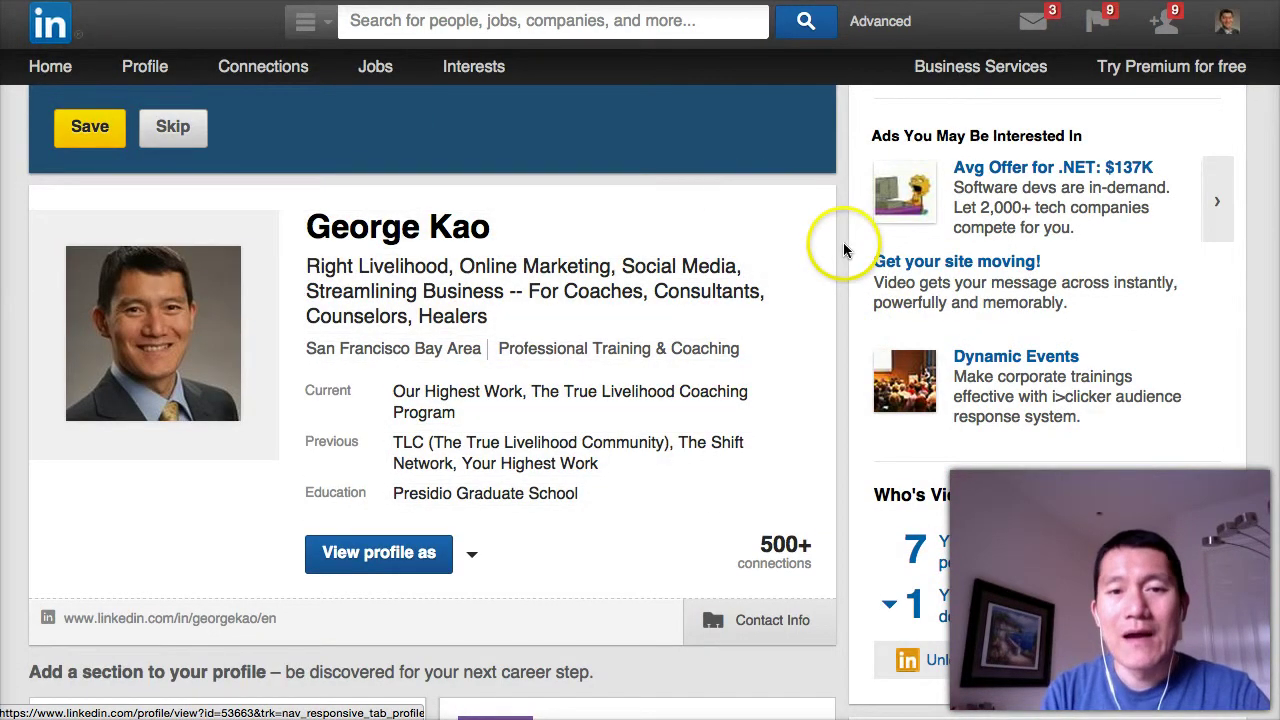
mouse_move(809, 209)
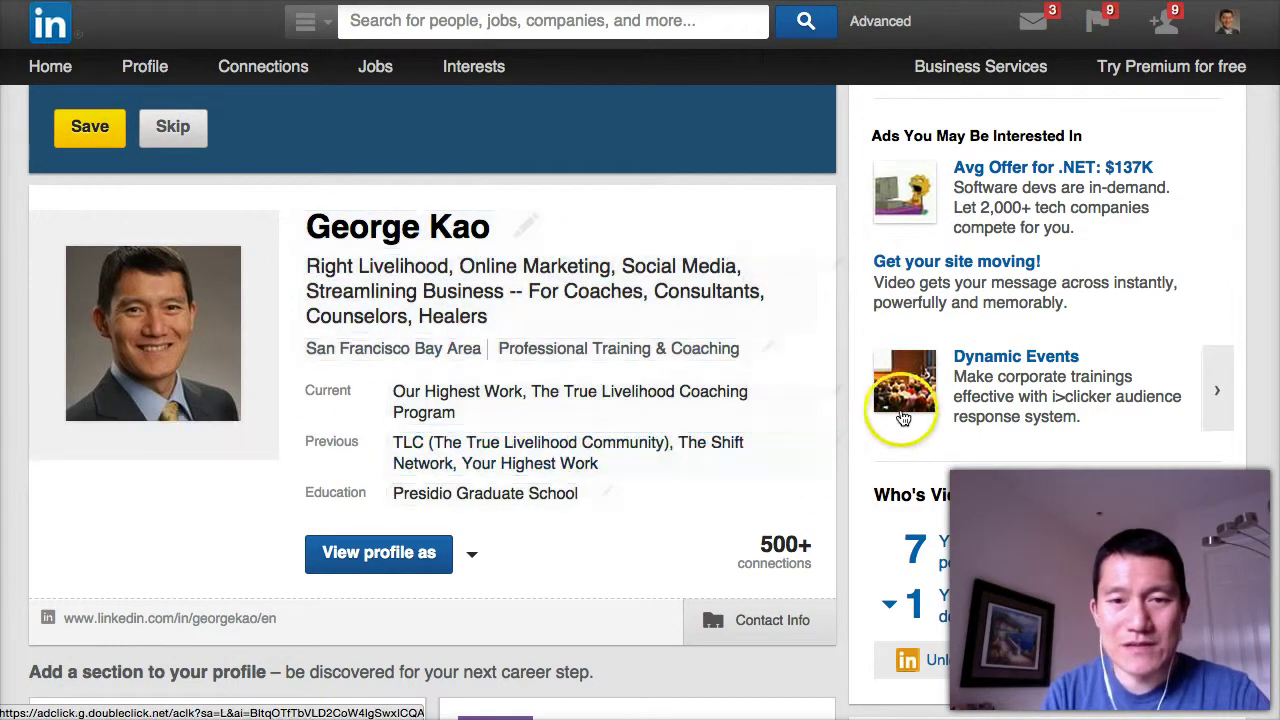
scroll(826, 355, "down", 10)
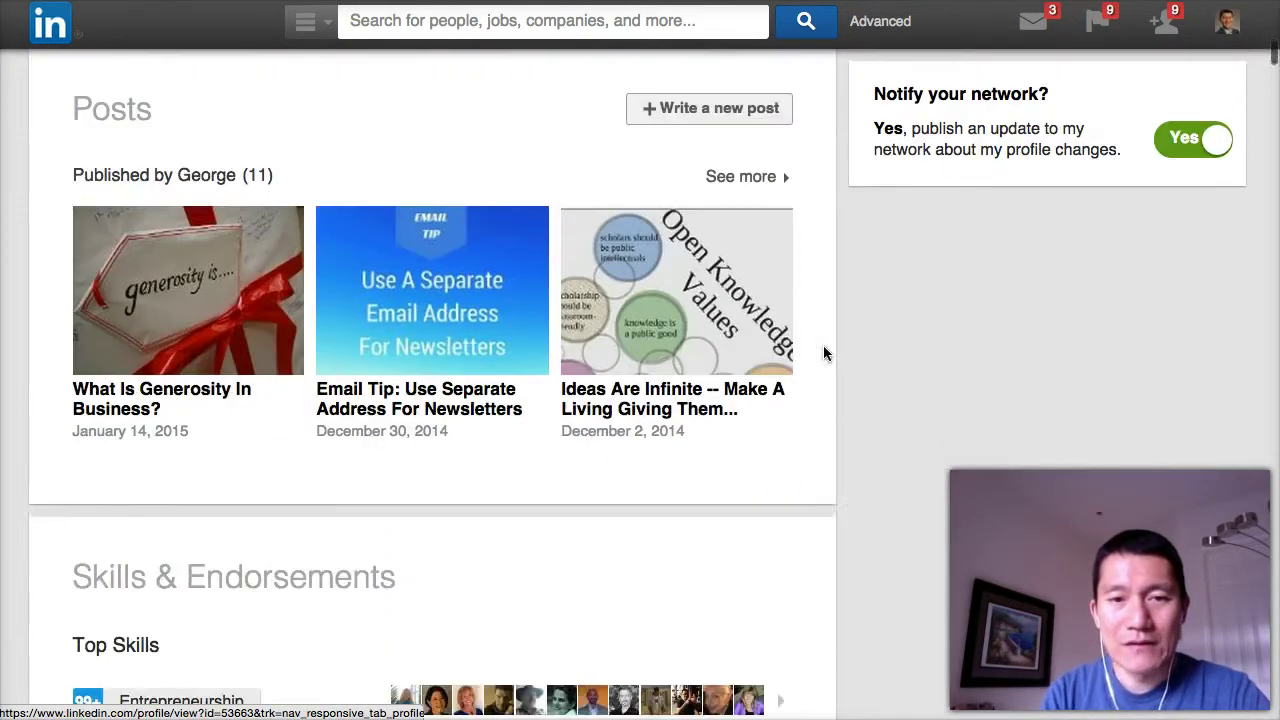
scroll(880, 366, "down", 5)
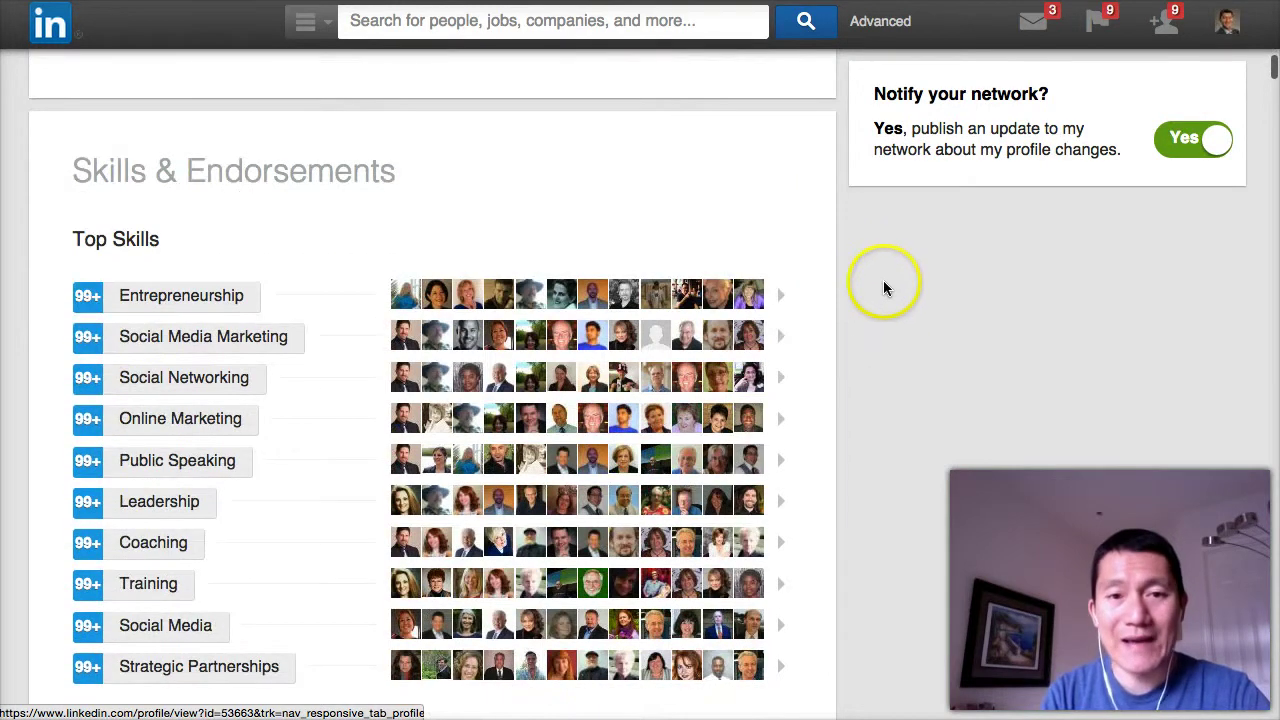
mouse_move(766, 194)
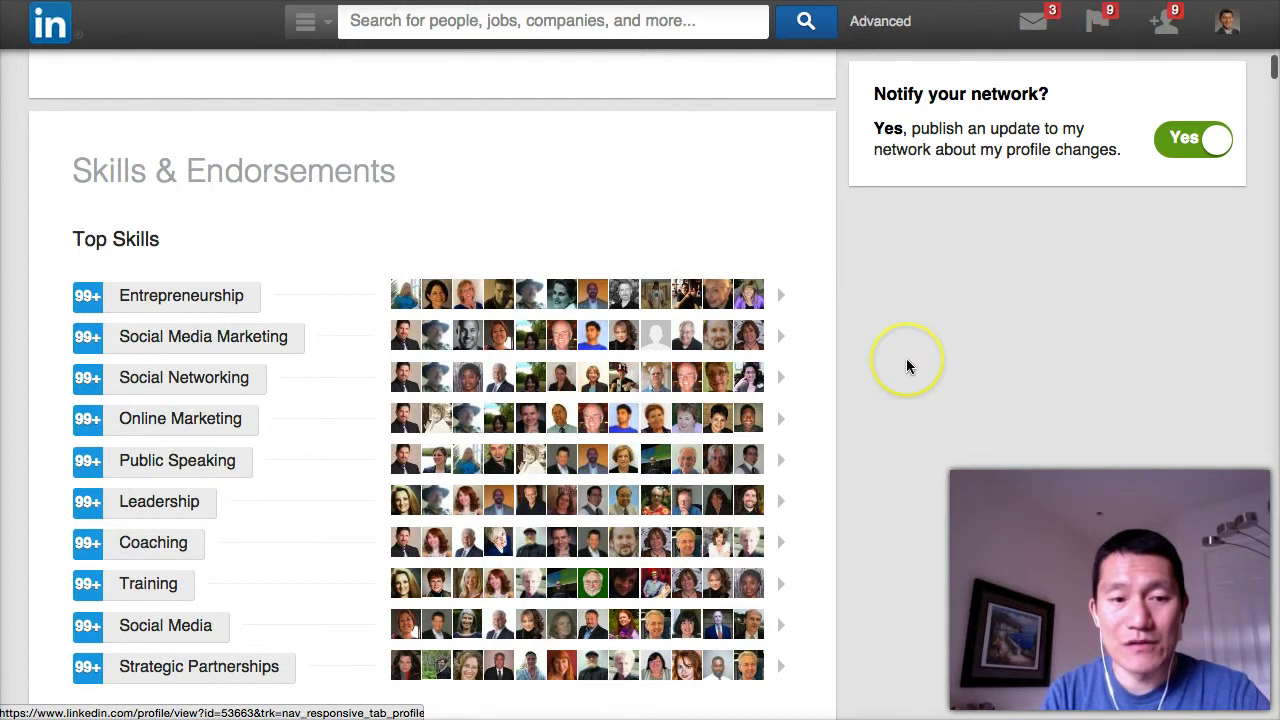
Move the Summary section above Skills & Endorsements on the profile
scroll(909, 363, "down", 5)
scroll(906, 358, "down", 5)
mouse_move(770, 318)
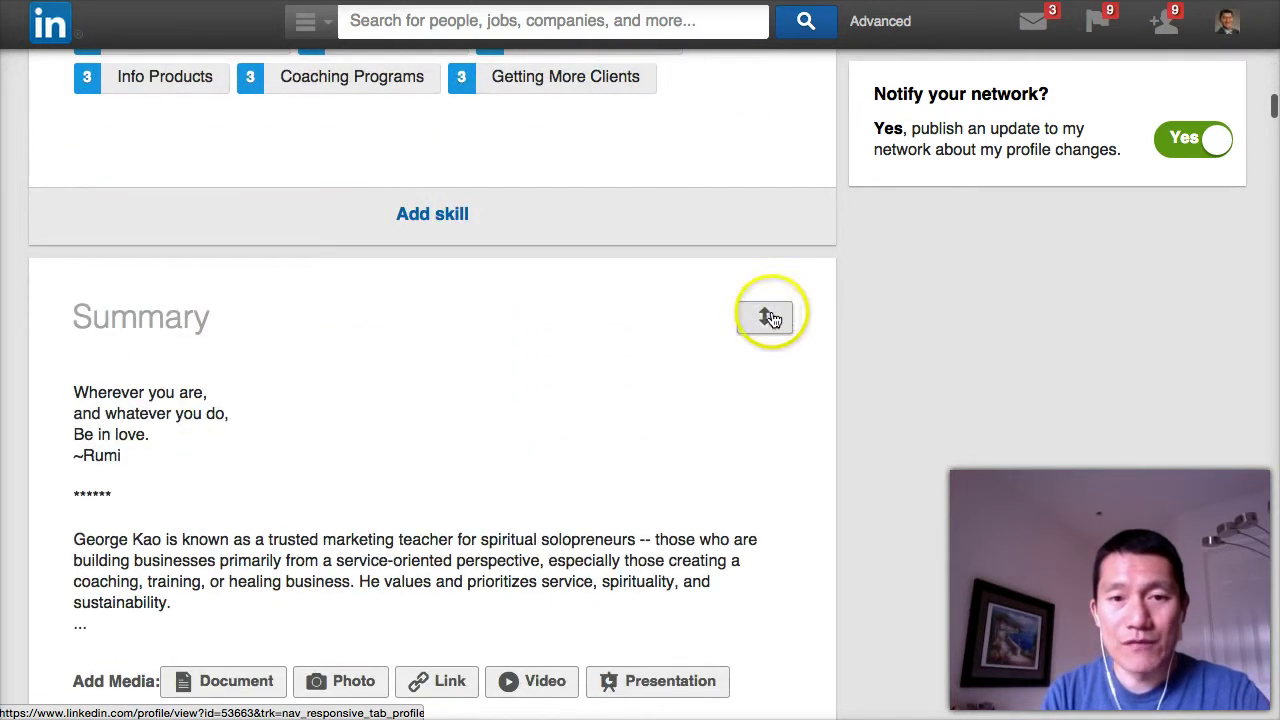
left_click_drag(766, 318, 770, 158)
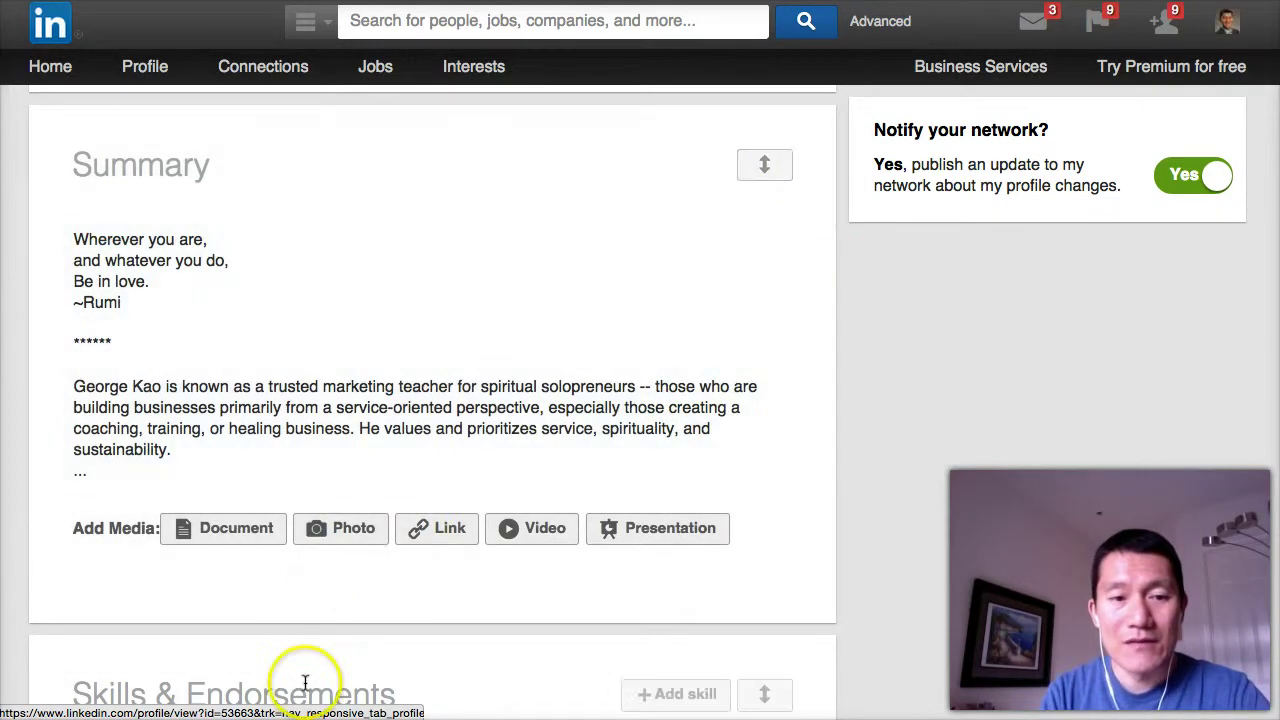
Move the Skills & Endorsements section back above the Summary section
scroll(900, 495, "down", 3)
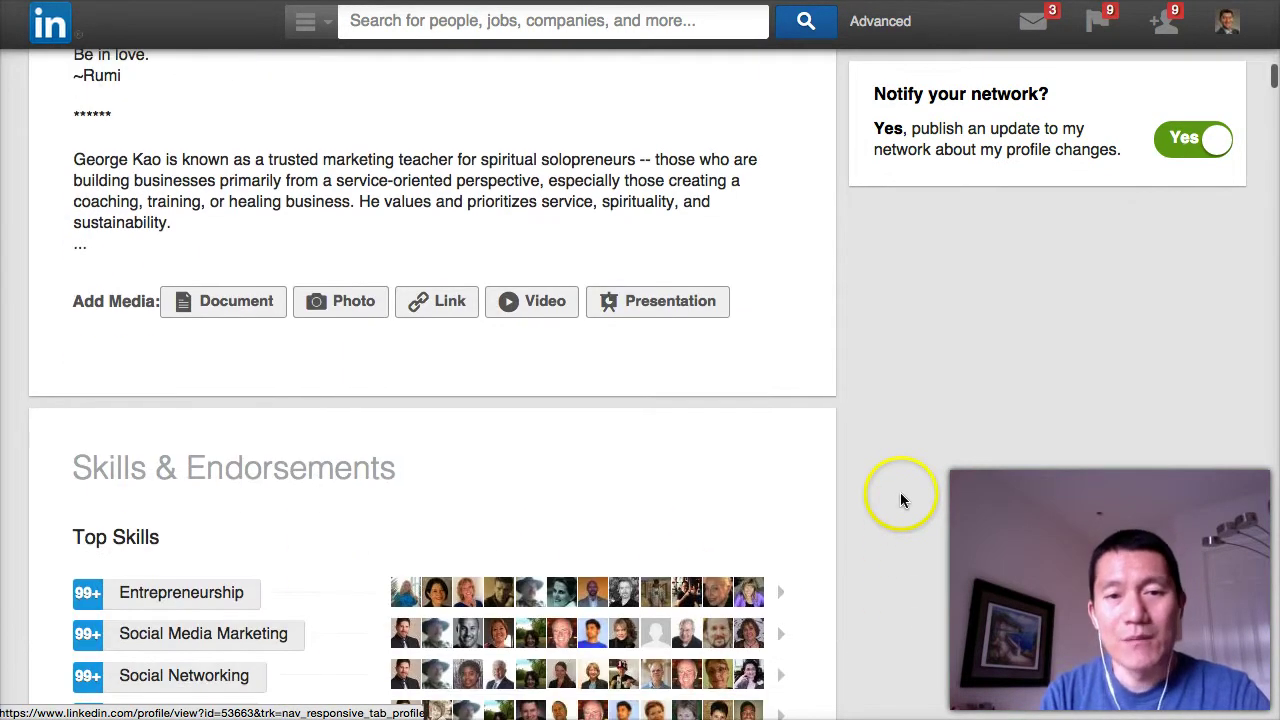
mouse_move(770, 472)
left_click_drag(767, 474, 760, 149)
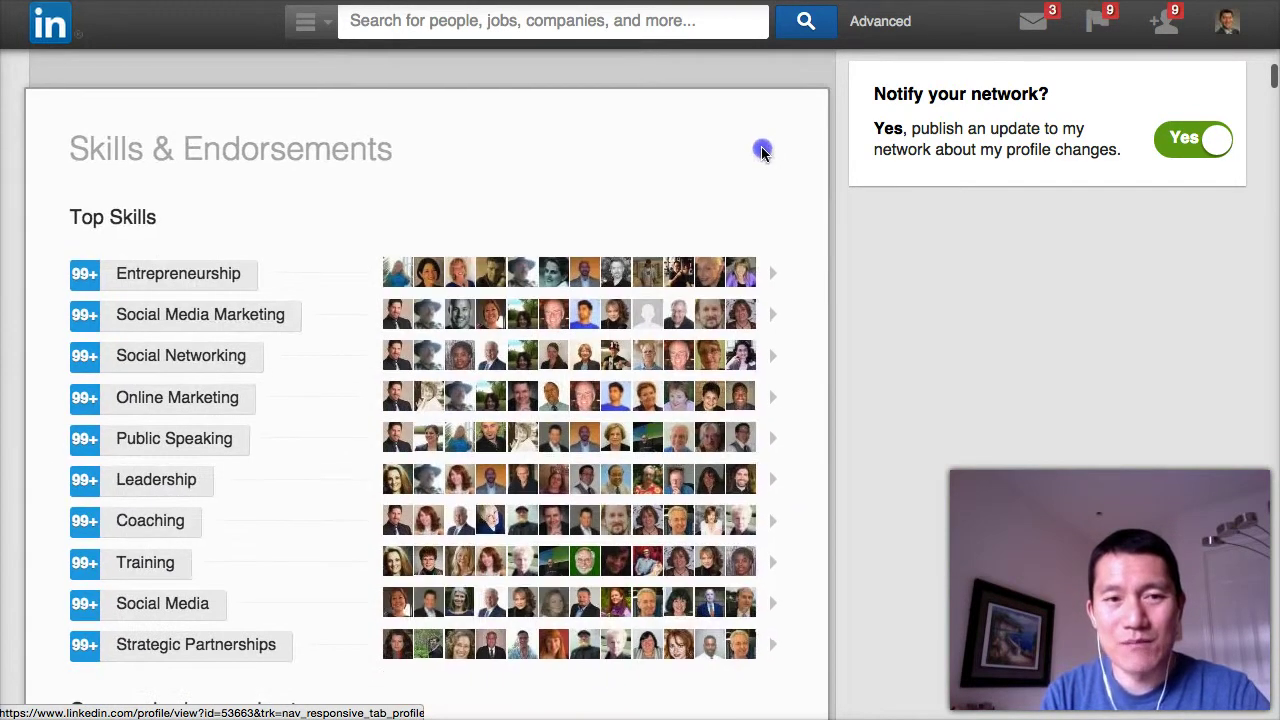
left_click(903, 323)
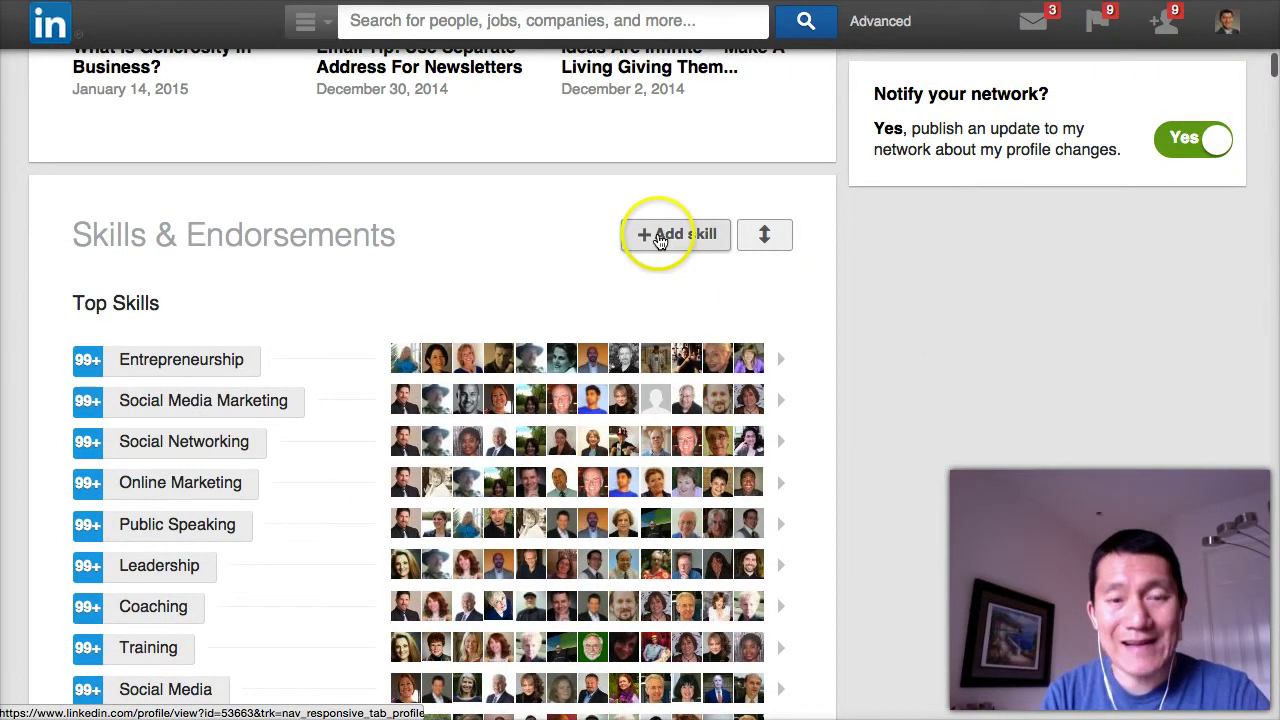
Open the Skills & Endorsements section for adding skills and review its endorsement settings and skill list
left_click(659, 241)
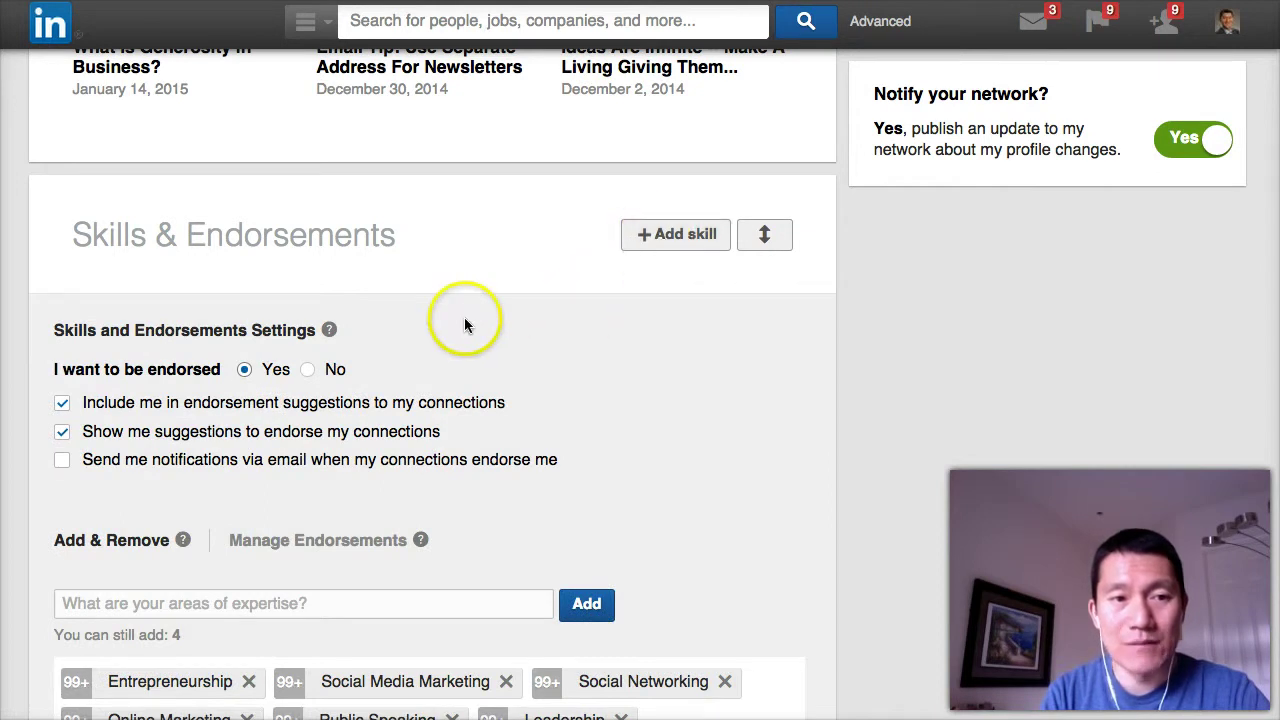
scroll(463, 318, "down", 2)
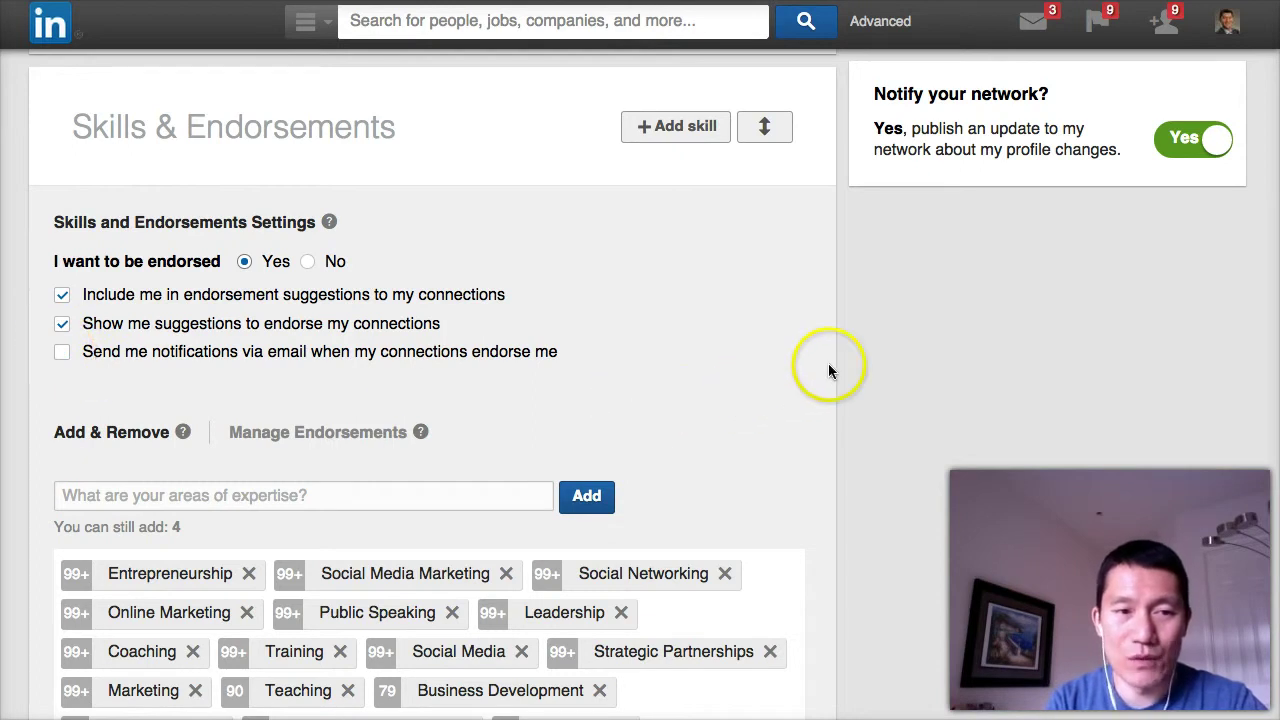
scroll(828, 363, "down", 2)
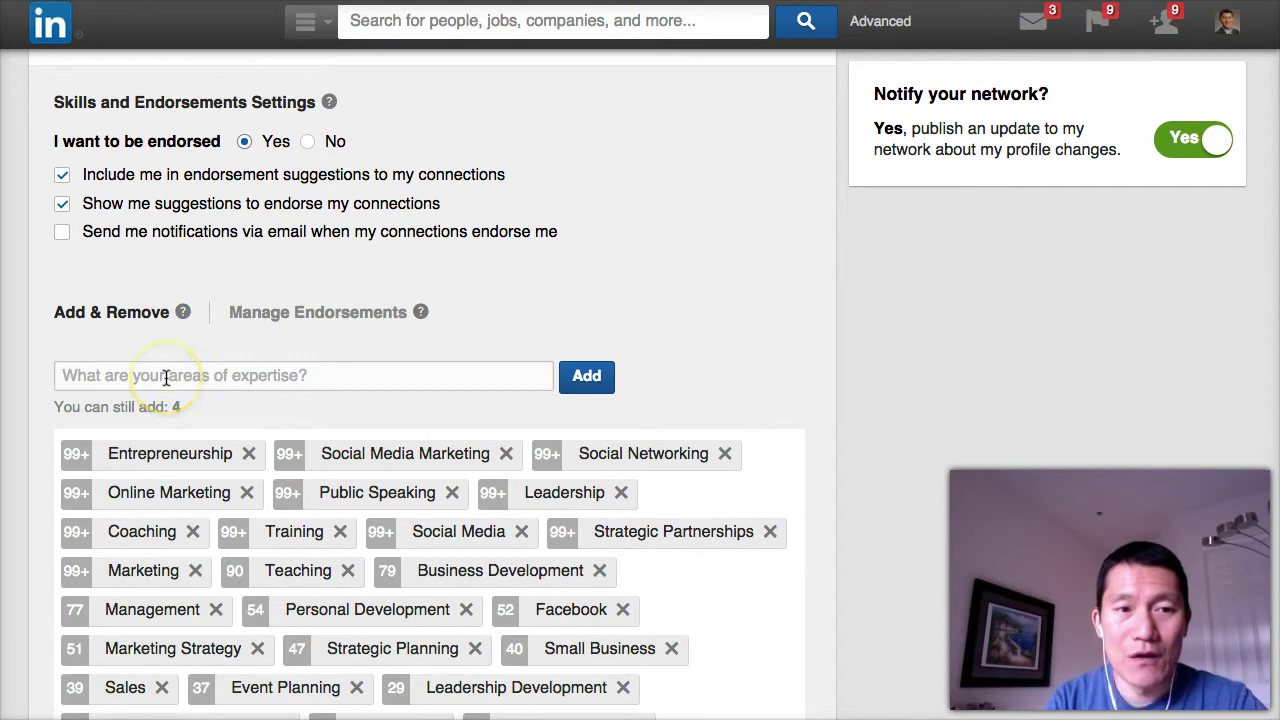
Move the LinkedIn skill up the skill list so it sits between Teaching and Business Development
scroll(802, 375, "down", 5)
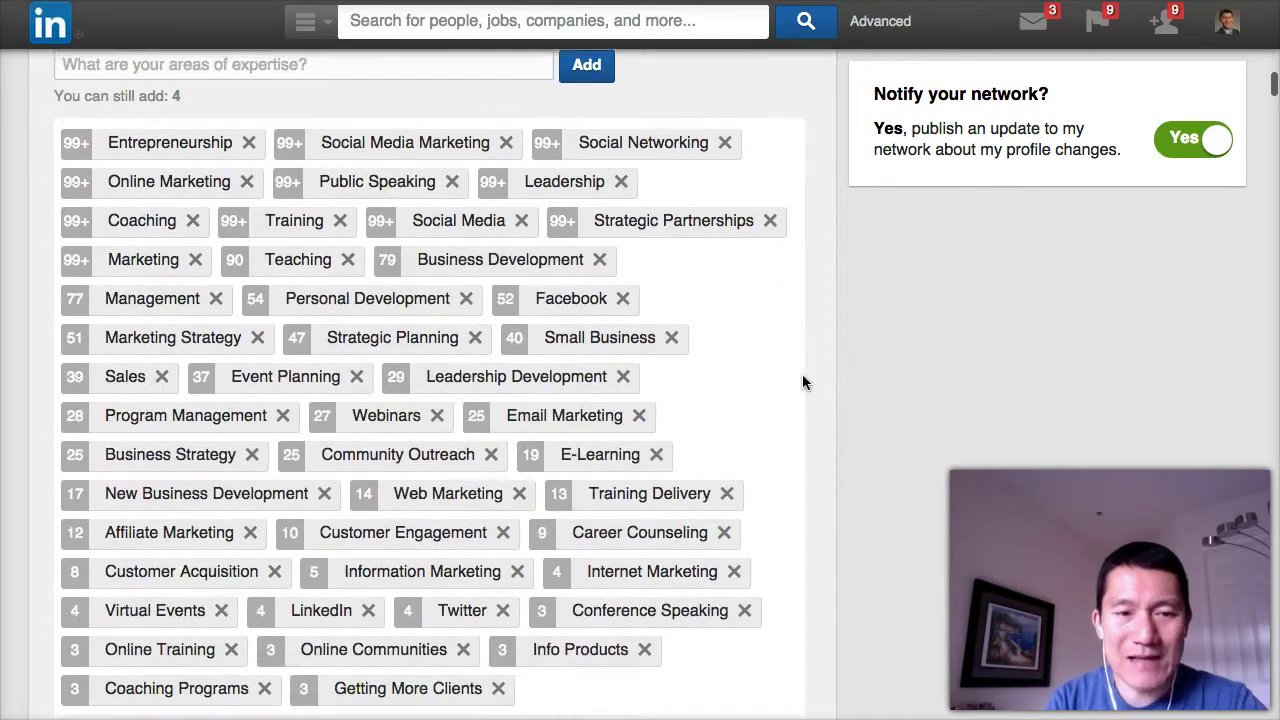
scroll(802, 381, "up", 4)
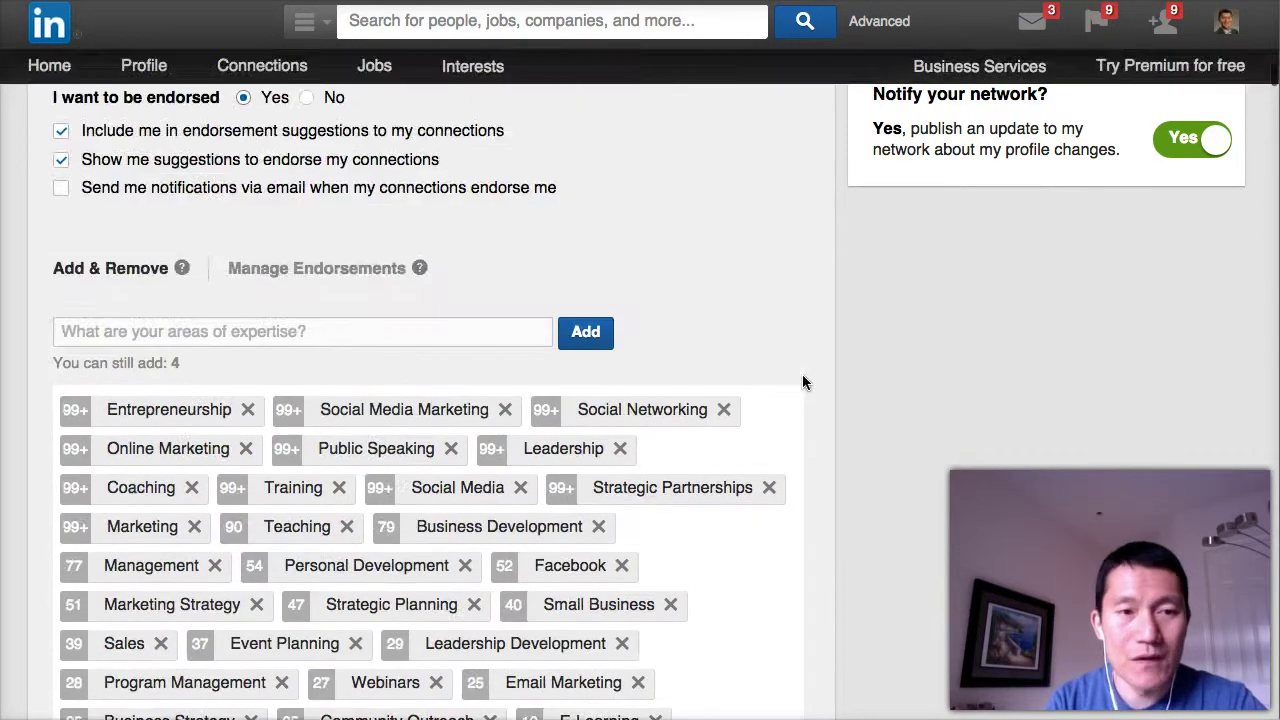
scroll(128, 686, "down", 3)
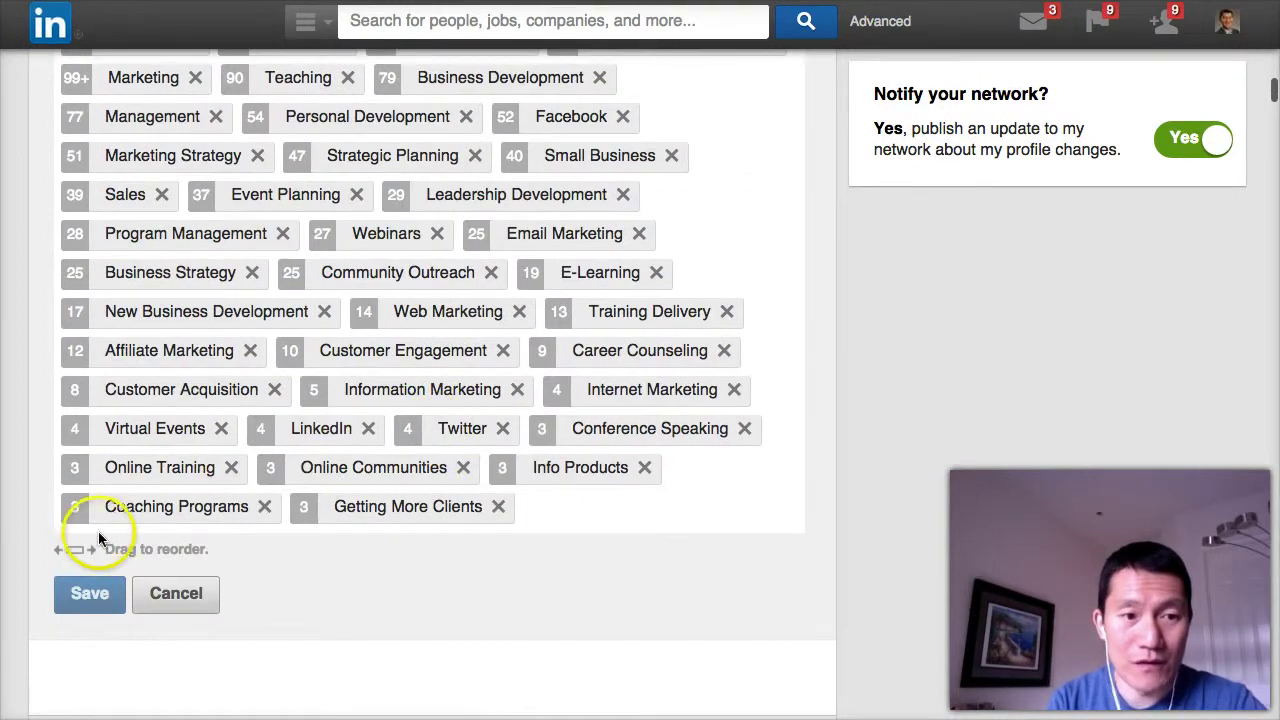
left_click_drag(321, 432, 338, 77)
left_click_drag(402, 115, 415, 78)
scroll(550, 183, "up", 1)
scroll(550, 183, "up", 3)
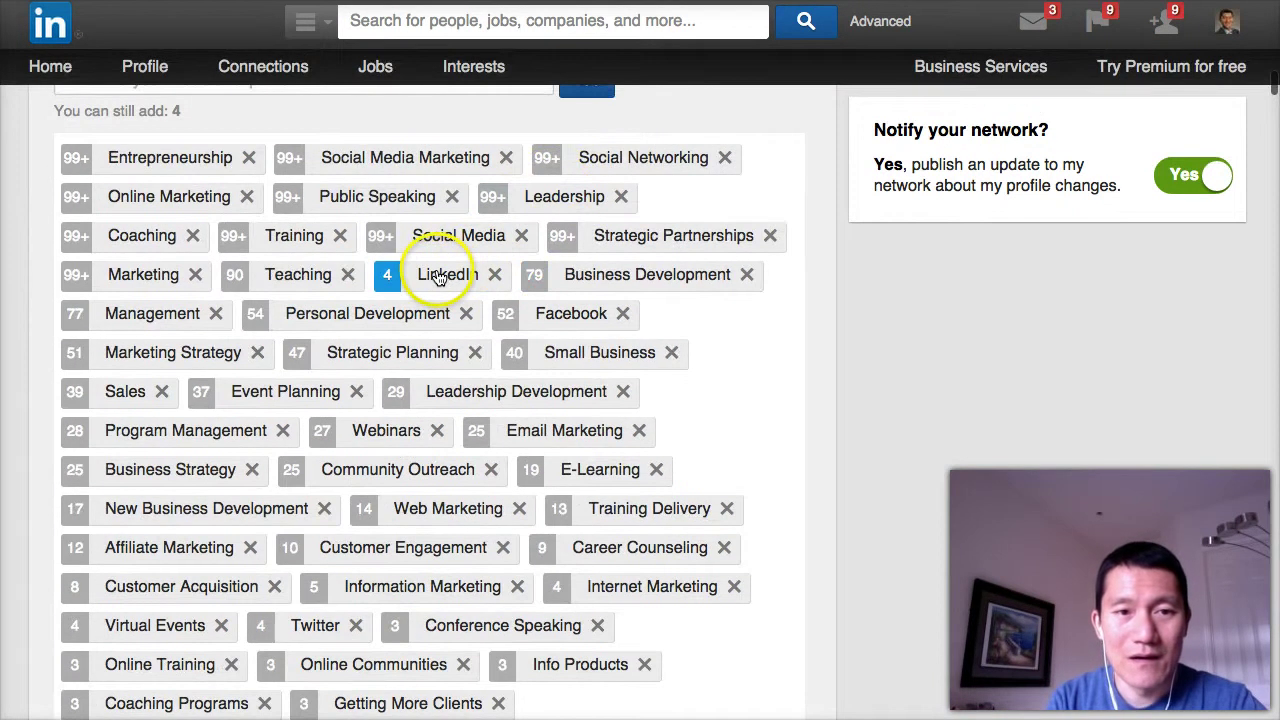
Move the LinkedIn skill back down the list, between Information Marketing and Internet Marketing
left_click_drag(438, 277, 608, 578)
scroll(903, 370, "down", 3)
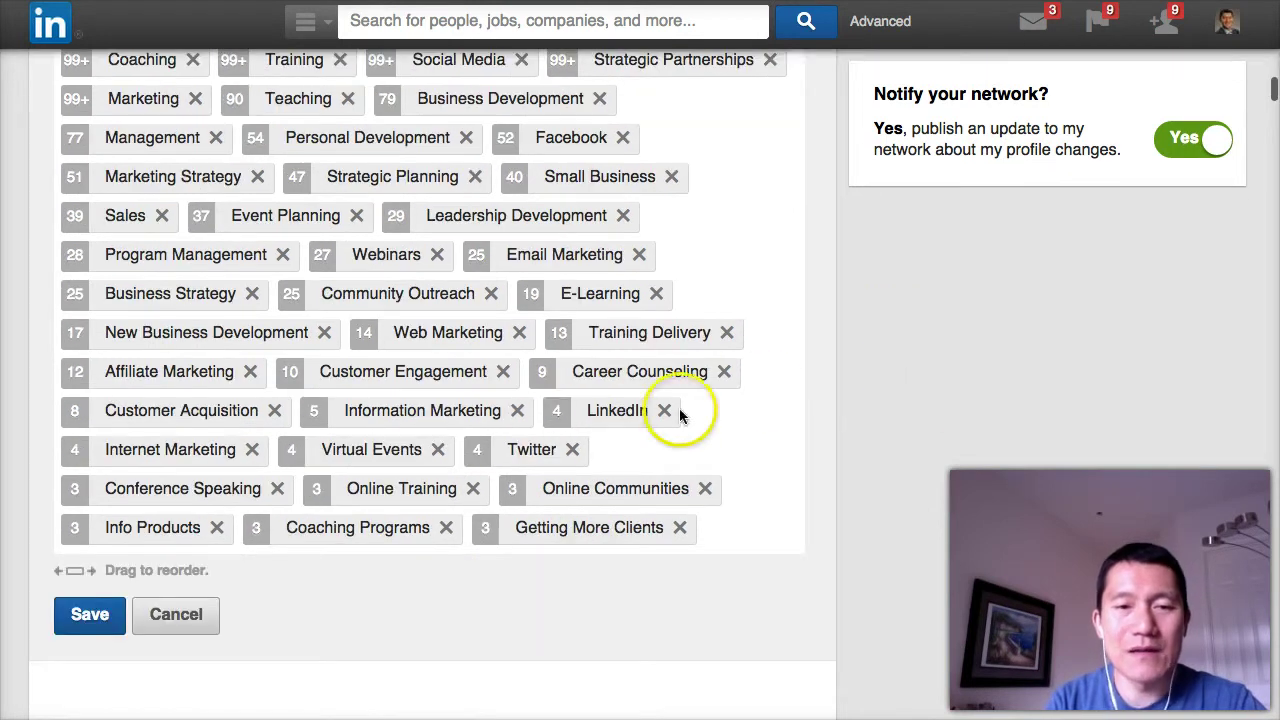
scroll(820, 434, "up", 2)
scroll(821, 440, "up", 3)
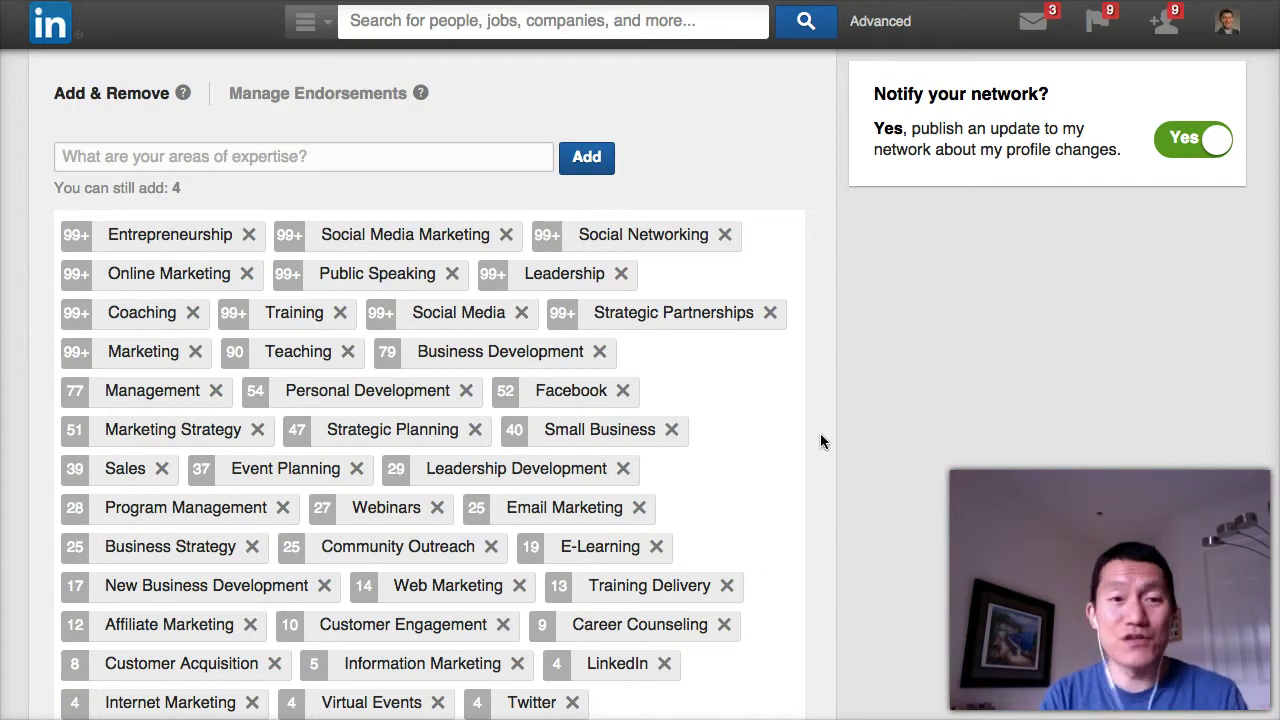
Review the order of the skills and their endorsement counts from Entrepreneurship down to Getting More Clients
left_click(822, 362)
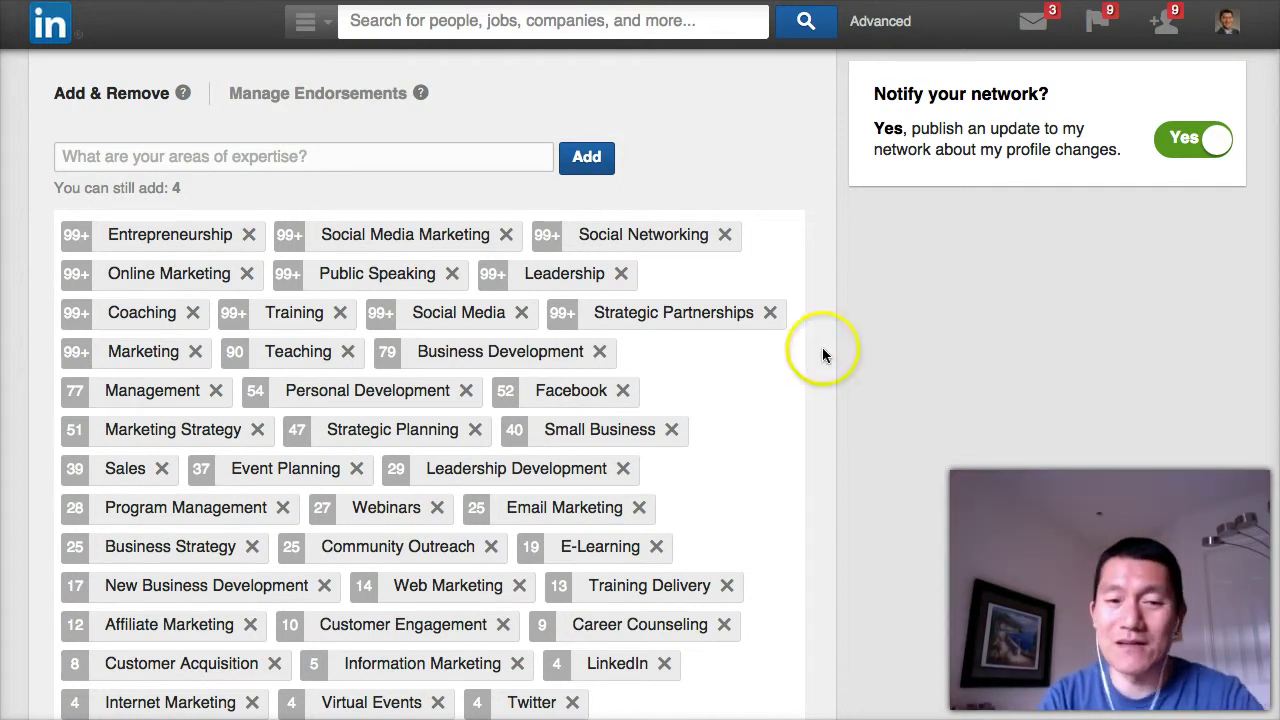
scroll(822, 356, "down", 3)
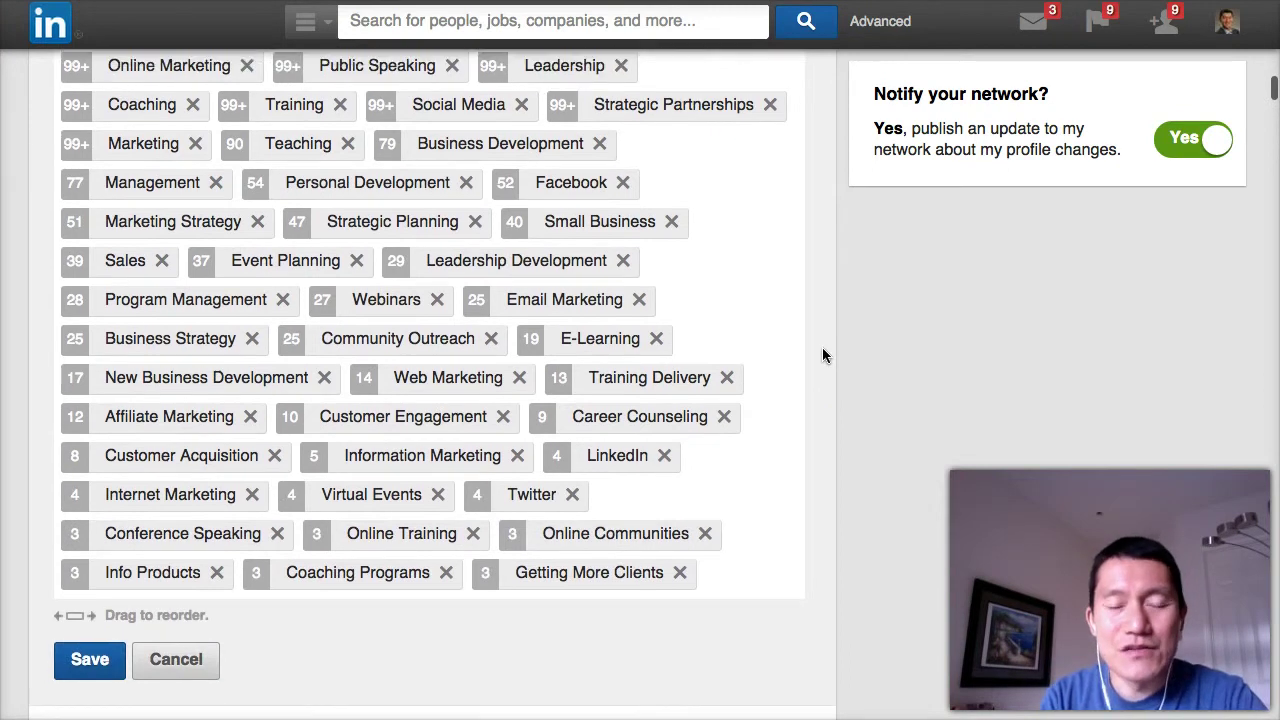
scroll(822, 356, "up", 2)
scroll(822, 356, "up", 1)
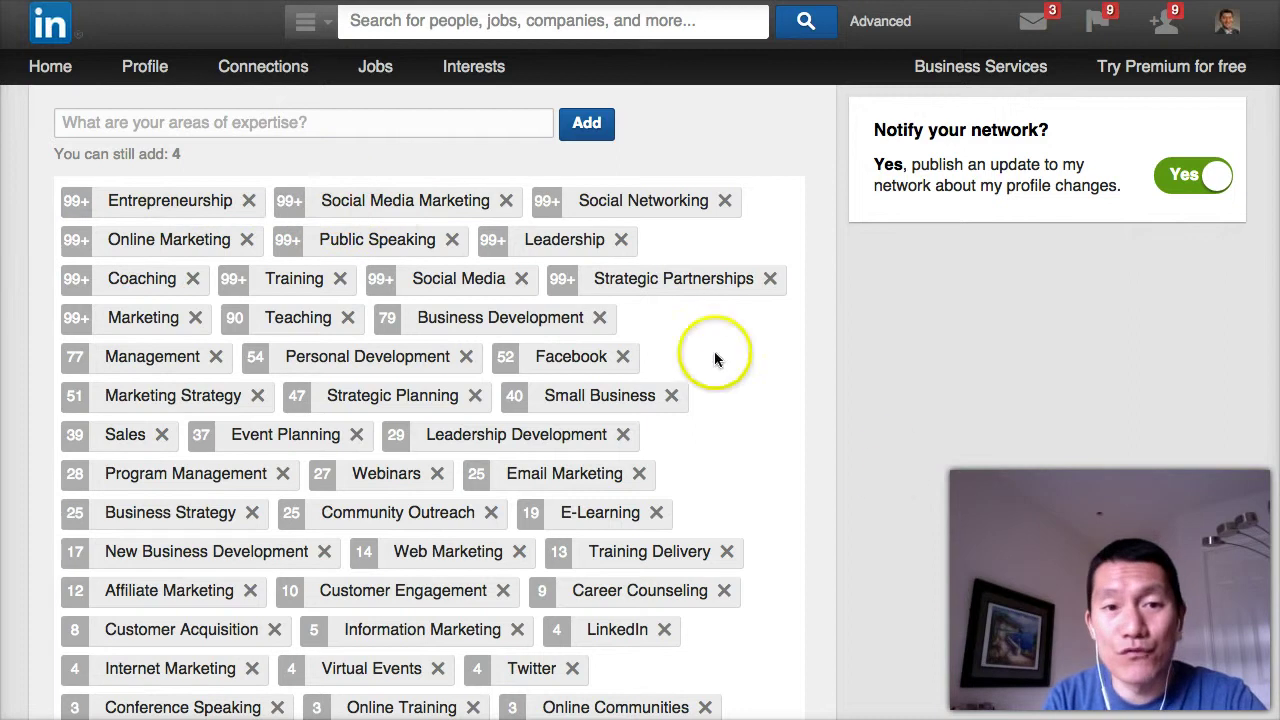
scroll(894, 470, "down", 2)
scroll(895, 470, "down", 2)
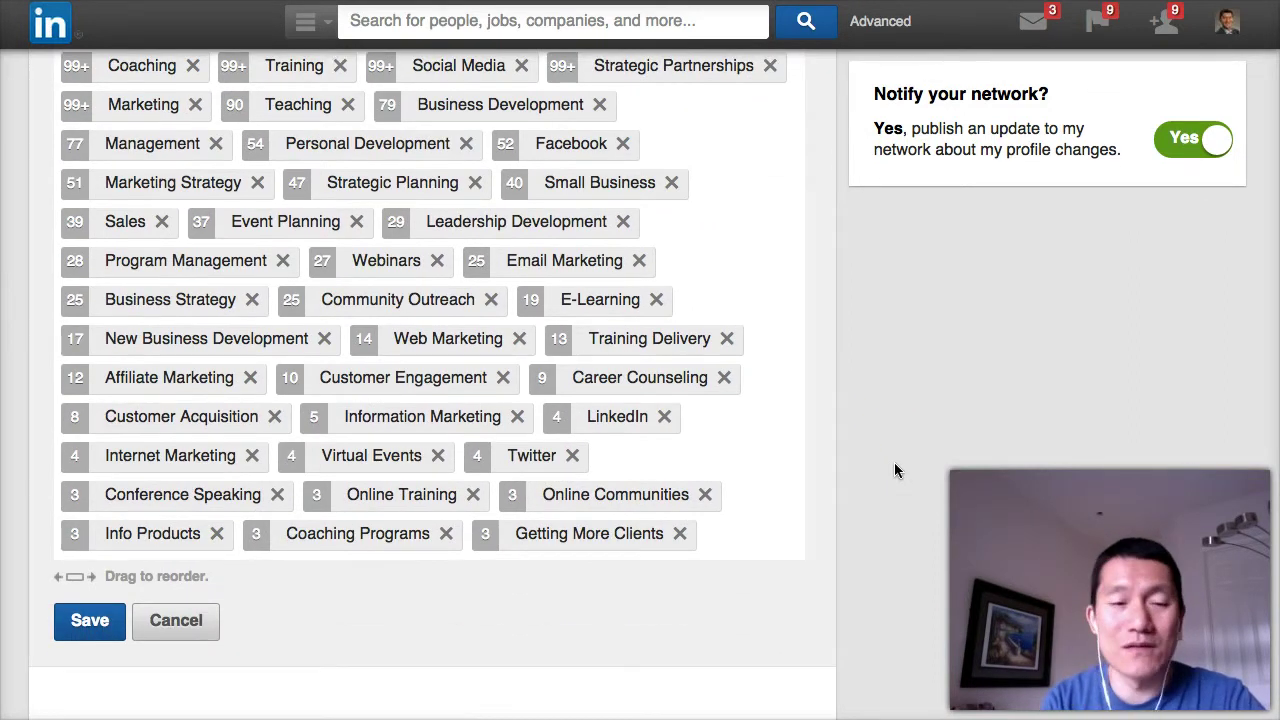
scroll(822, 464, "up", 2)
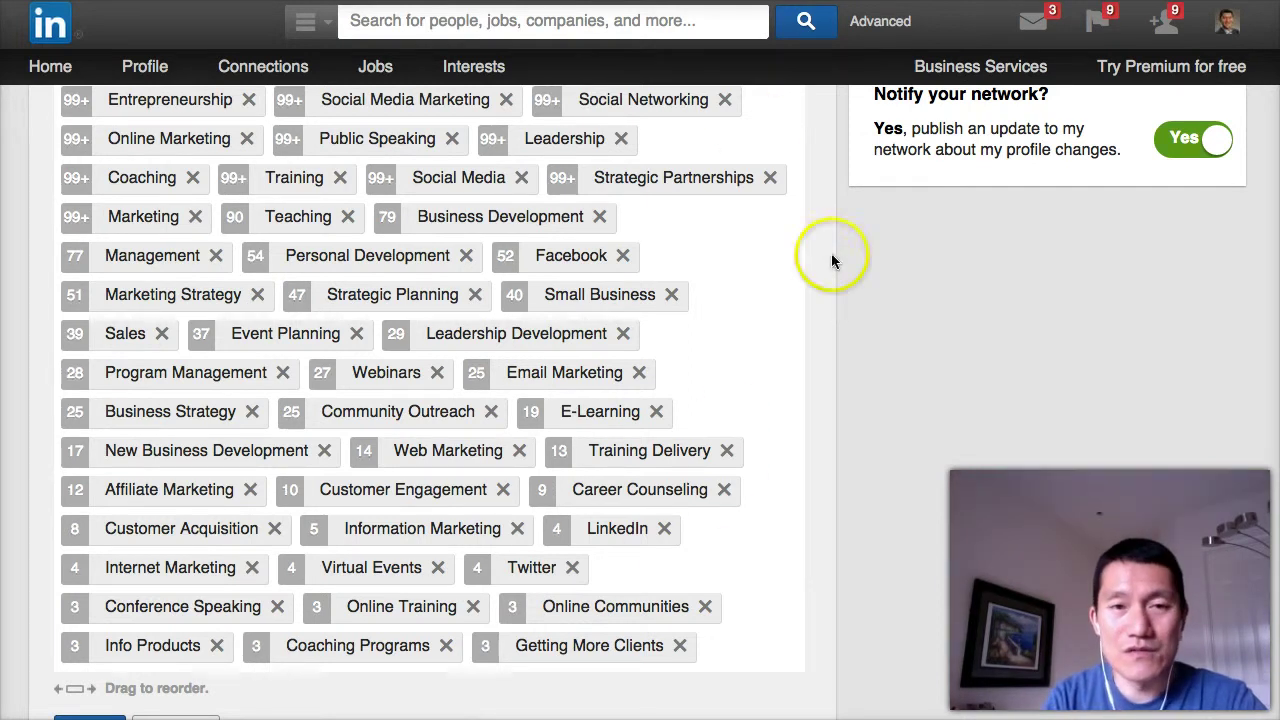
Try entering "health coaching" as a new area of expertise and check the suggested skills
scroll(829, 237, "up", 3)
left_click(375, 280)
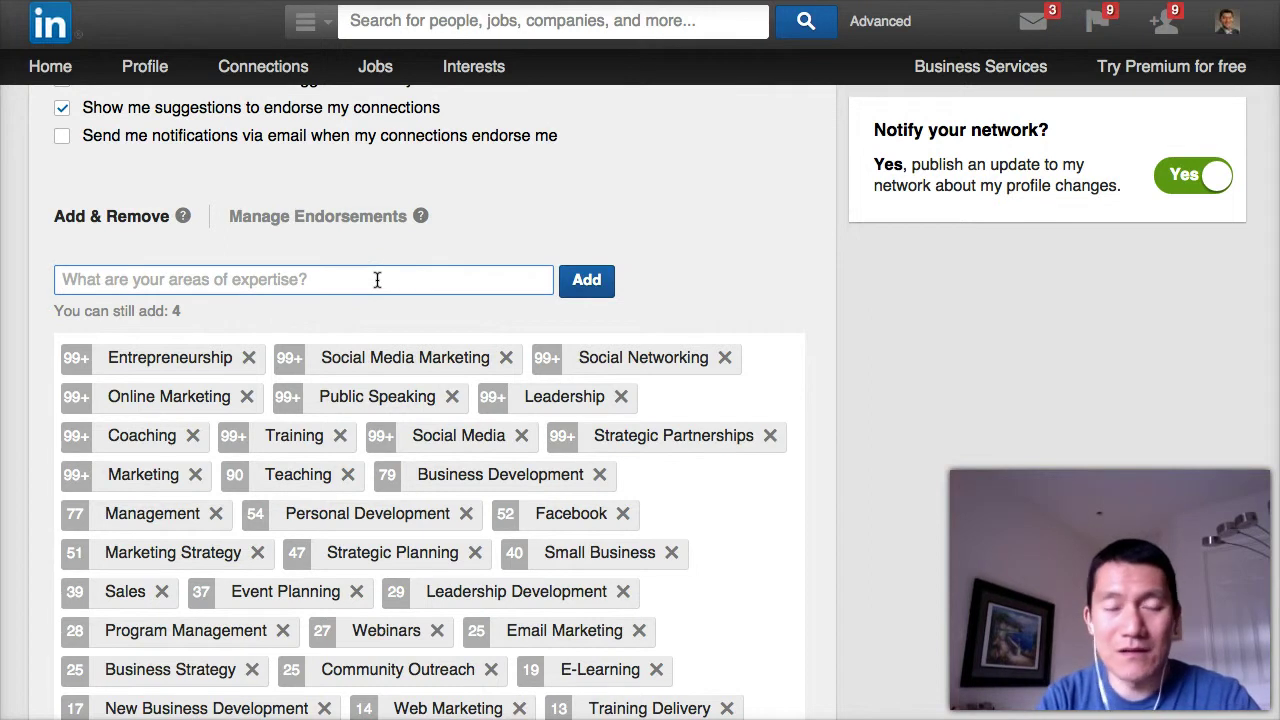
type("health")
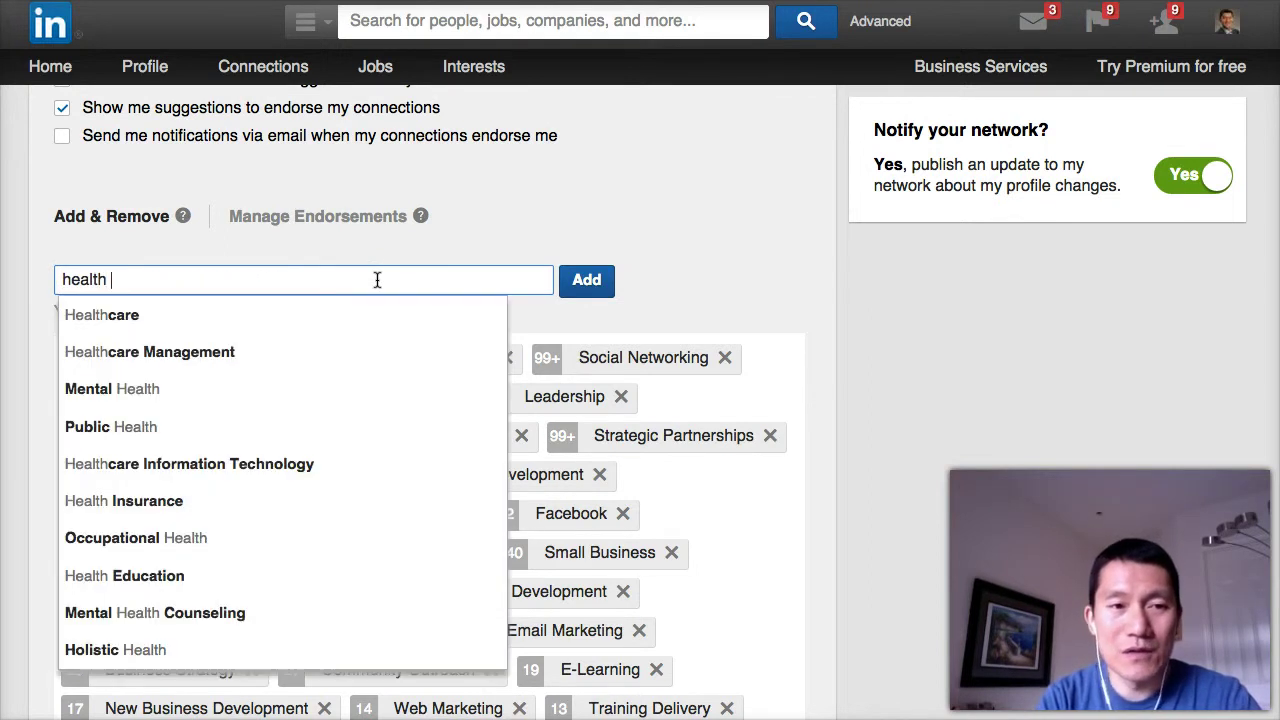
type(" coaching")
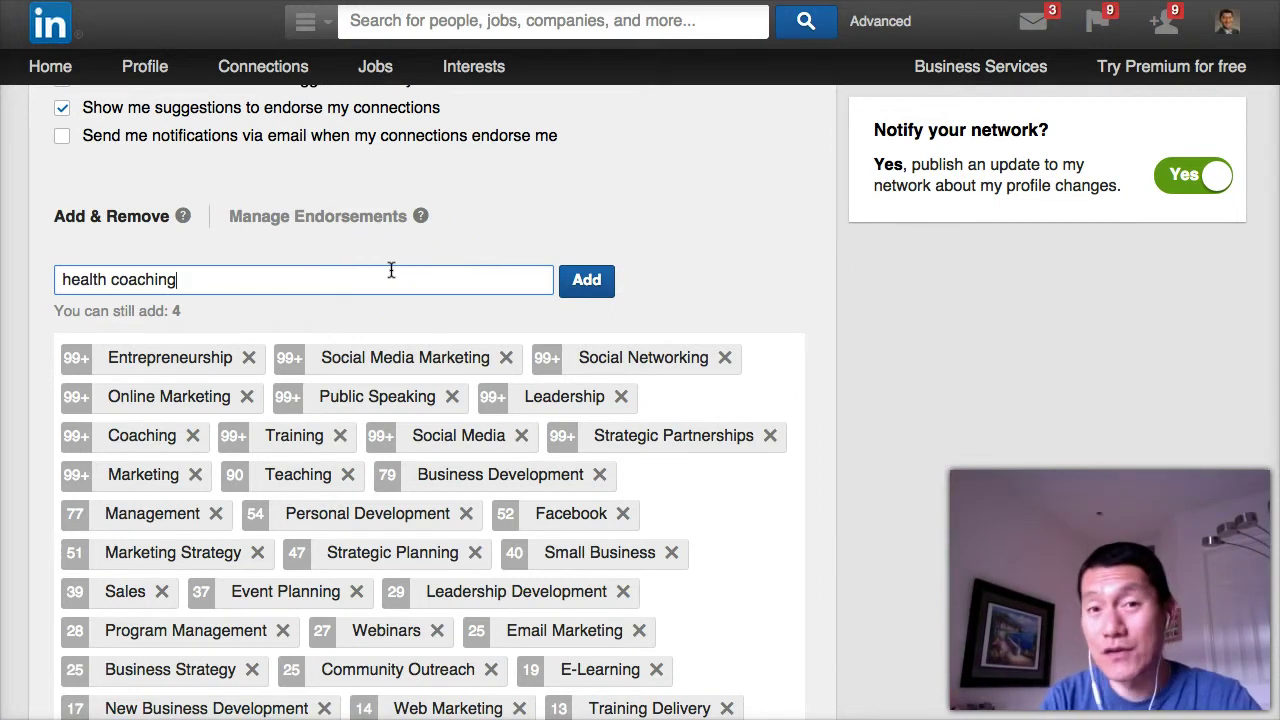
Shorten the new skill entry to "health" and dismiss its list of suggestions
key("alt+shift+Left")
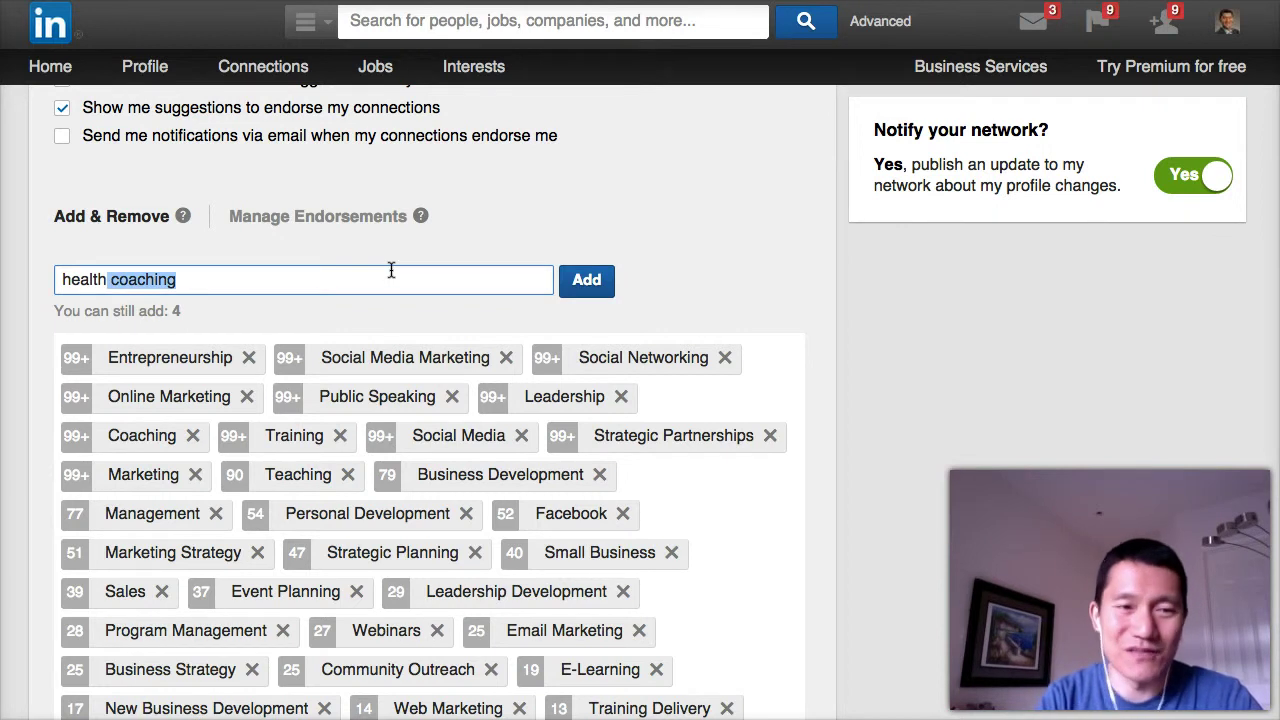
key("BackSpace")
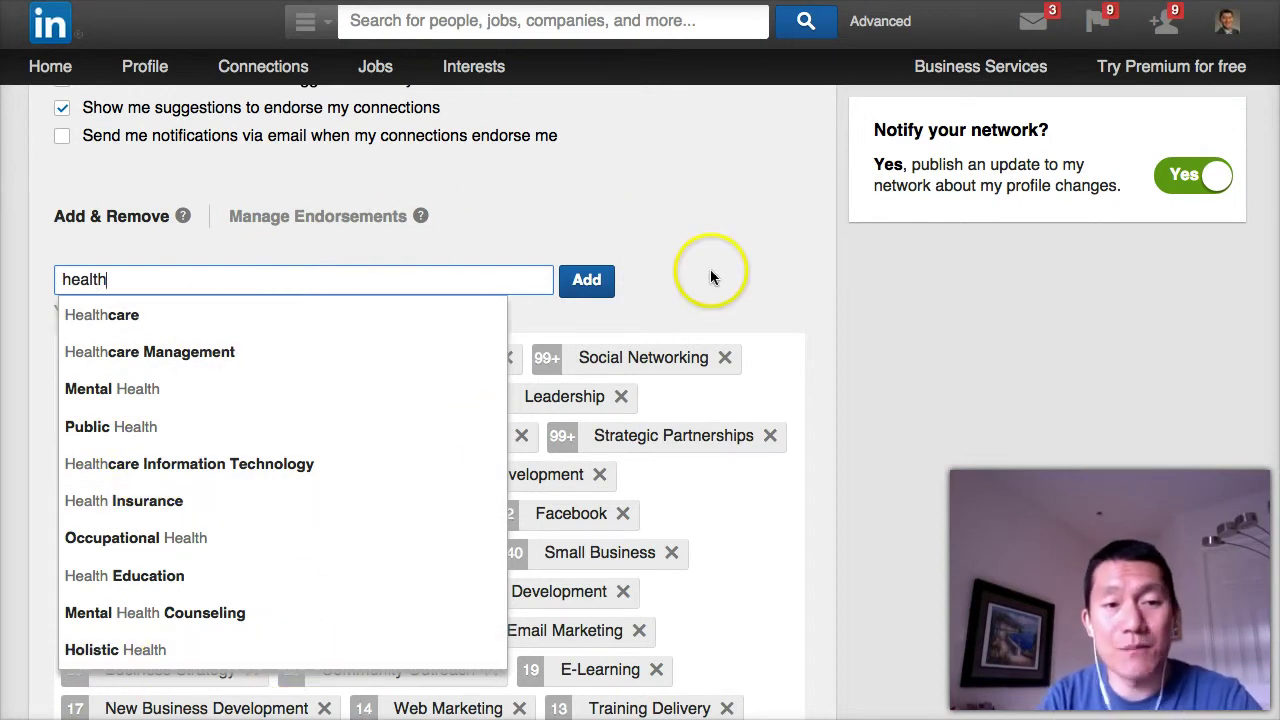
left_click(745, 287)
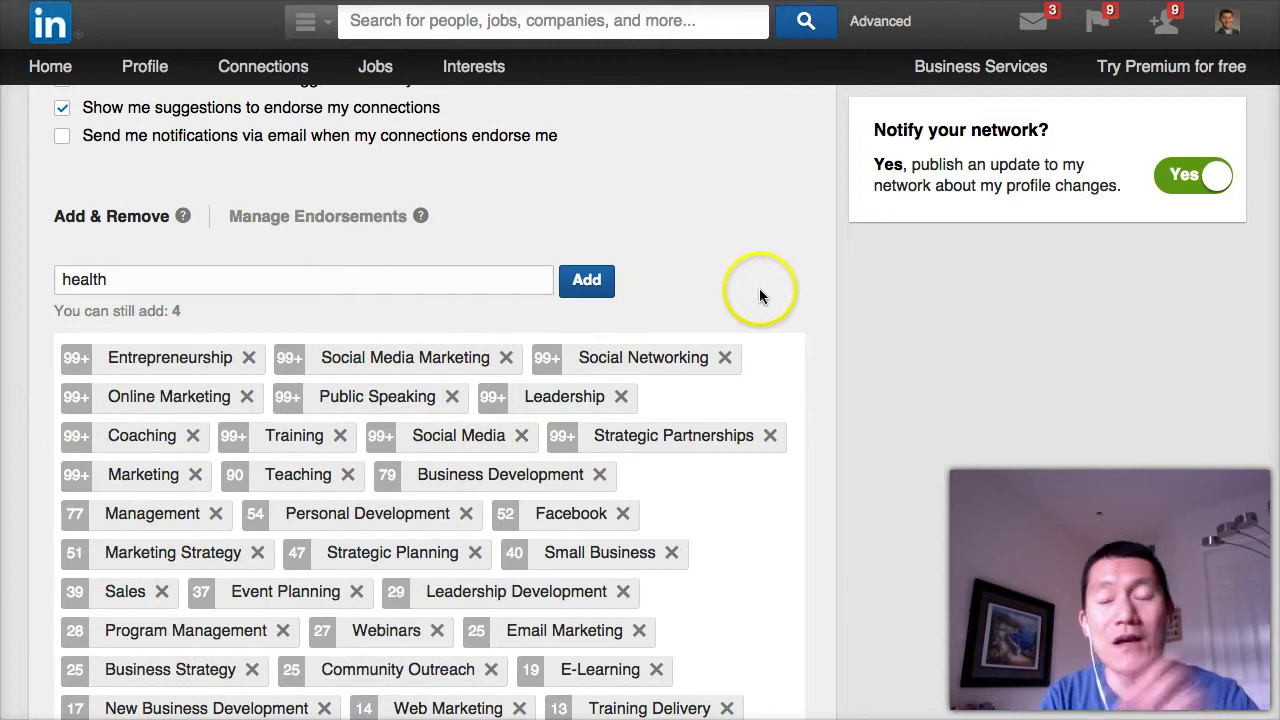
scroll(842, 286, "down", 5)
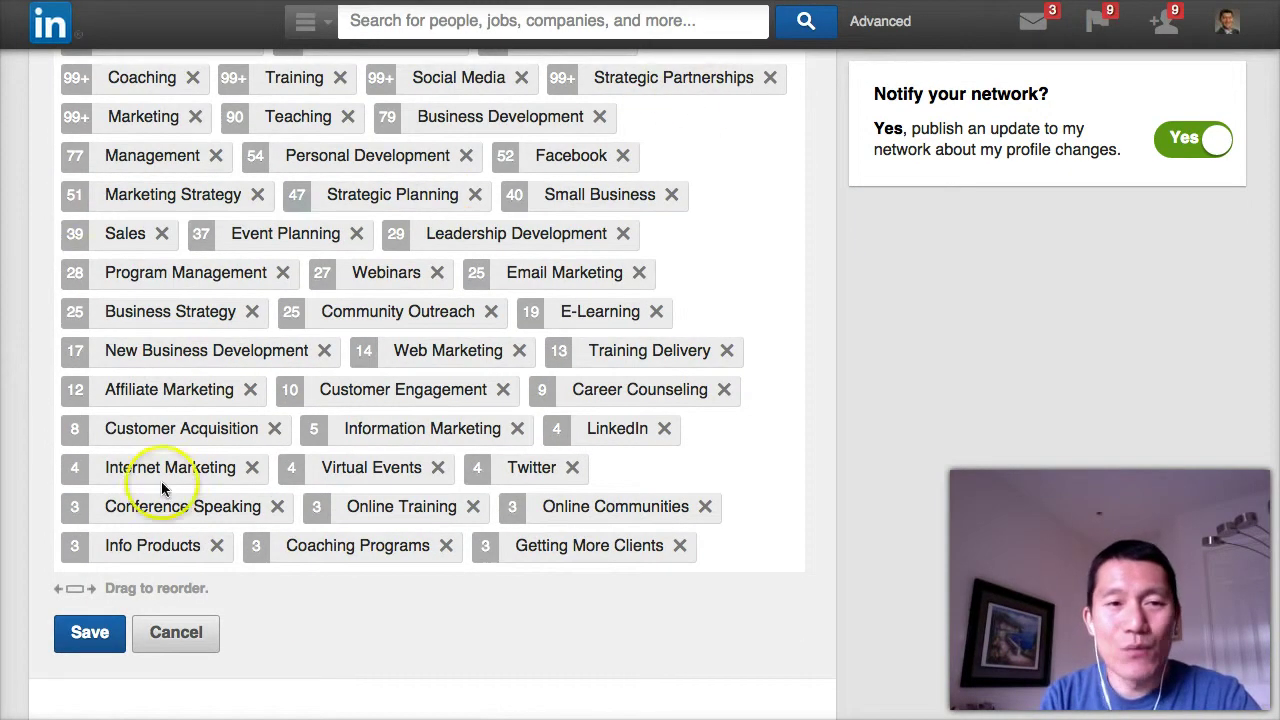
left_click(88, 634)
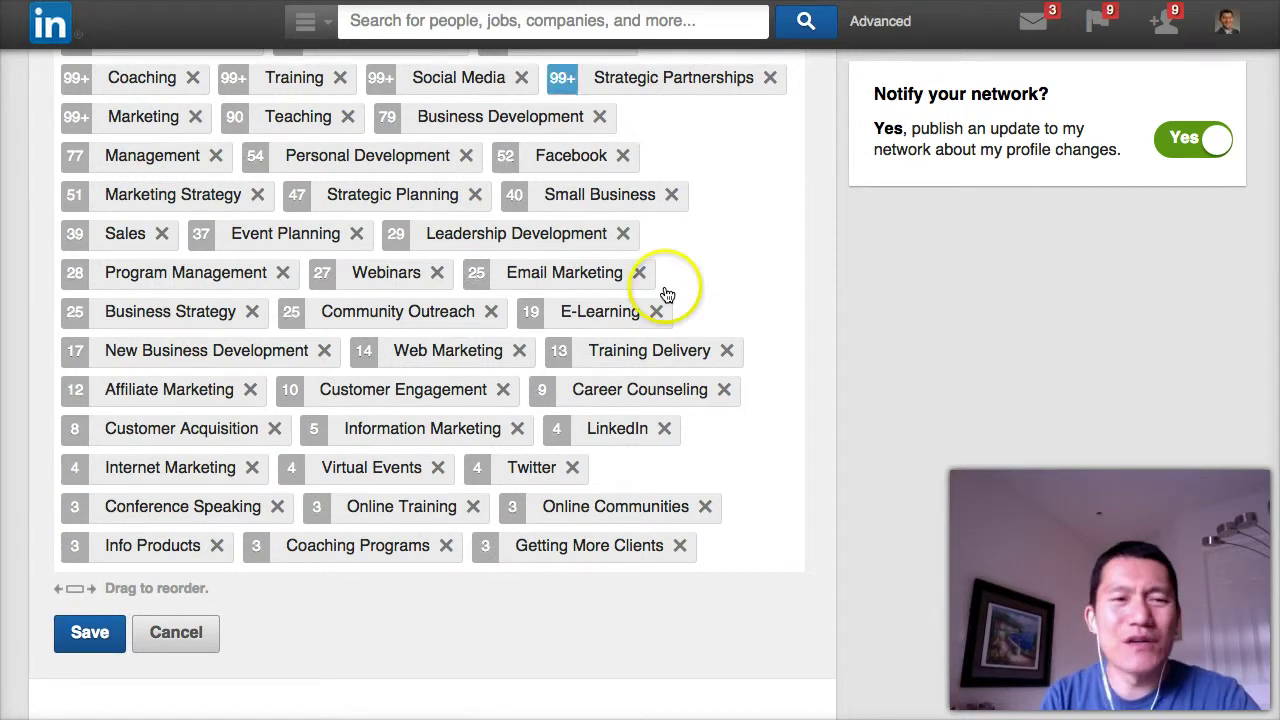
Show the endorsement management view and turn on email notifications for when connections endorse
scroll(663, 296, "up", 7)
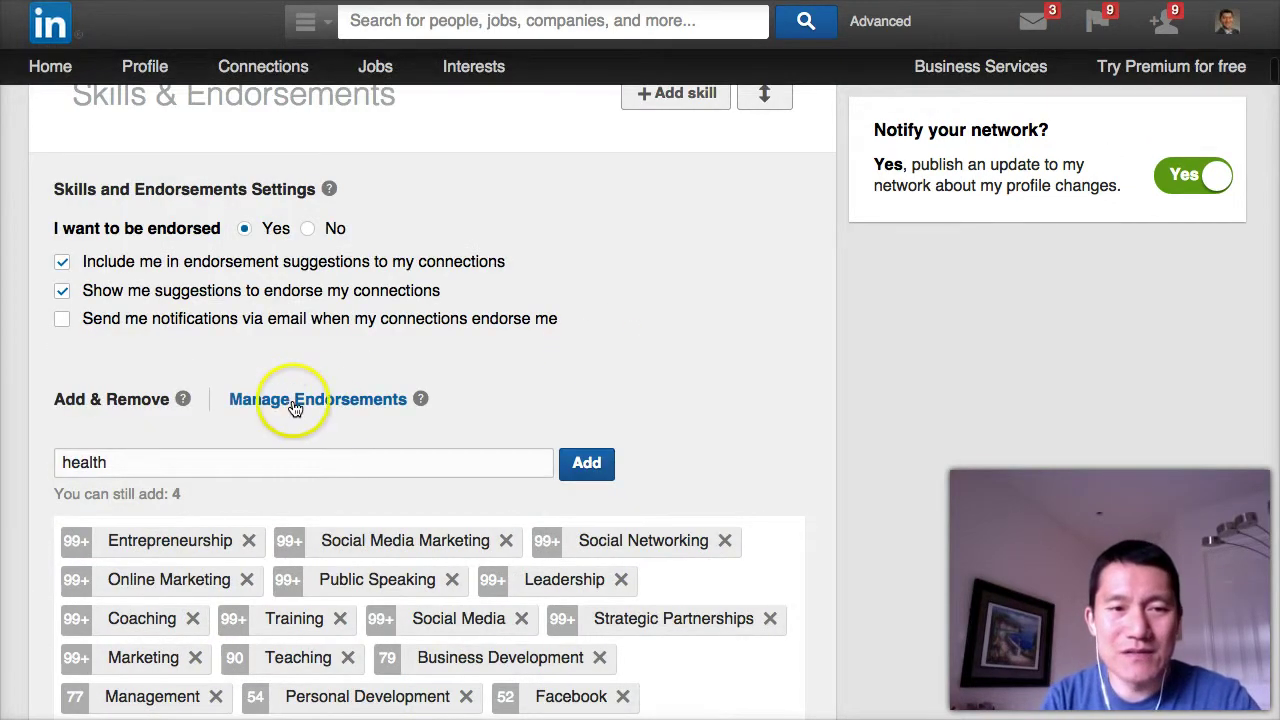
left_click(295, 405)
scroll(511, 410, "down", 2)
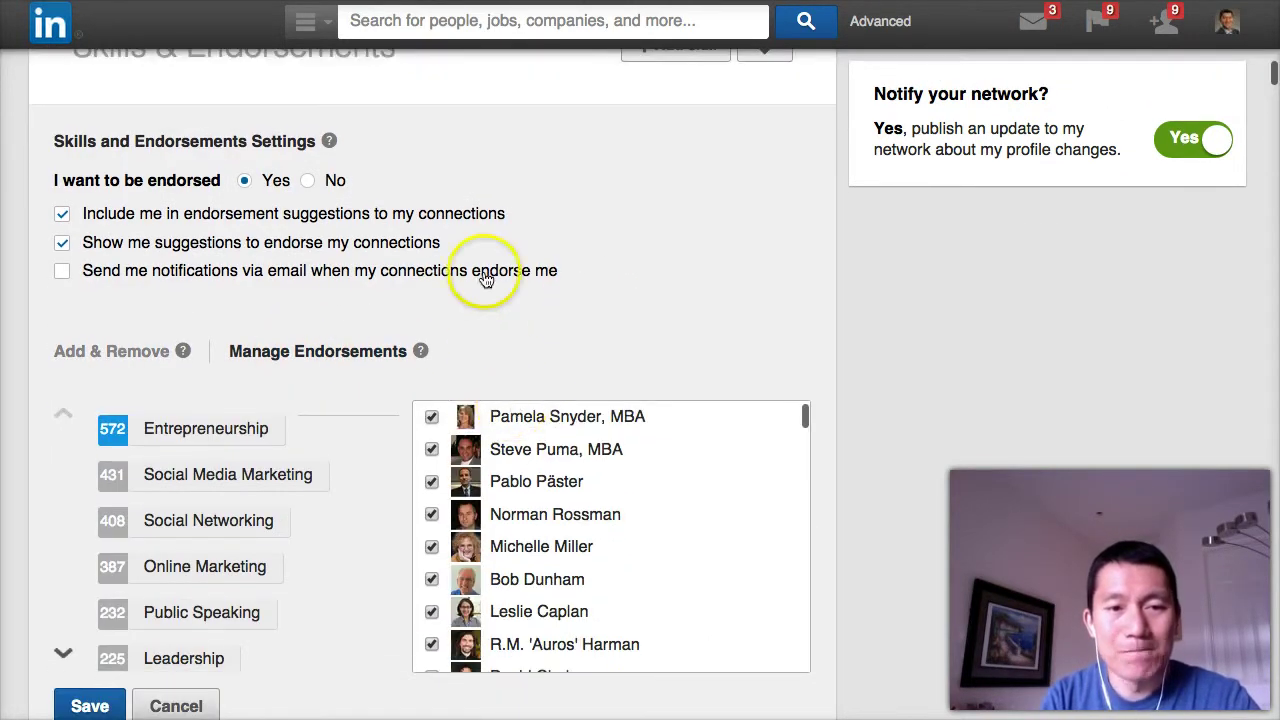
scroll(500, 423, "up", 2)
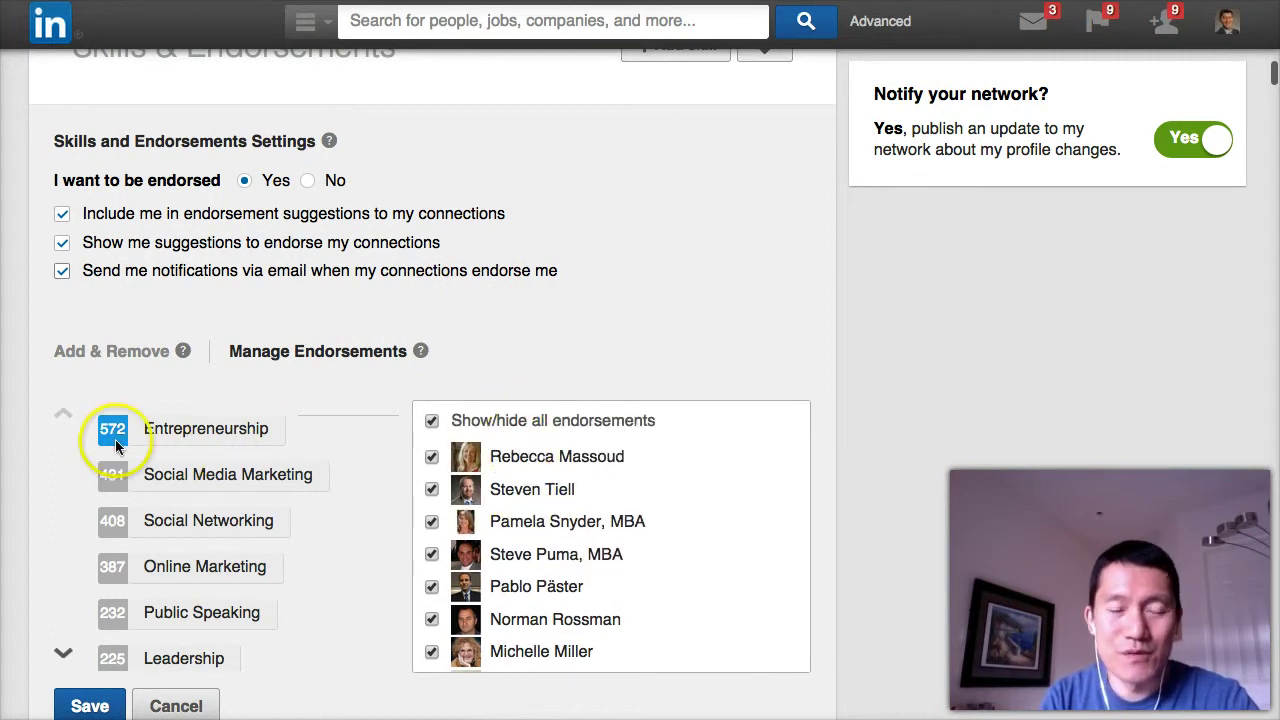
Look through the list of people who endorsed the Entrepreneurship skill
scroll(560, 495, "up", 1)
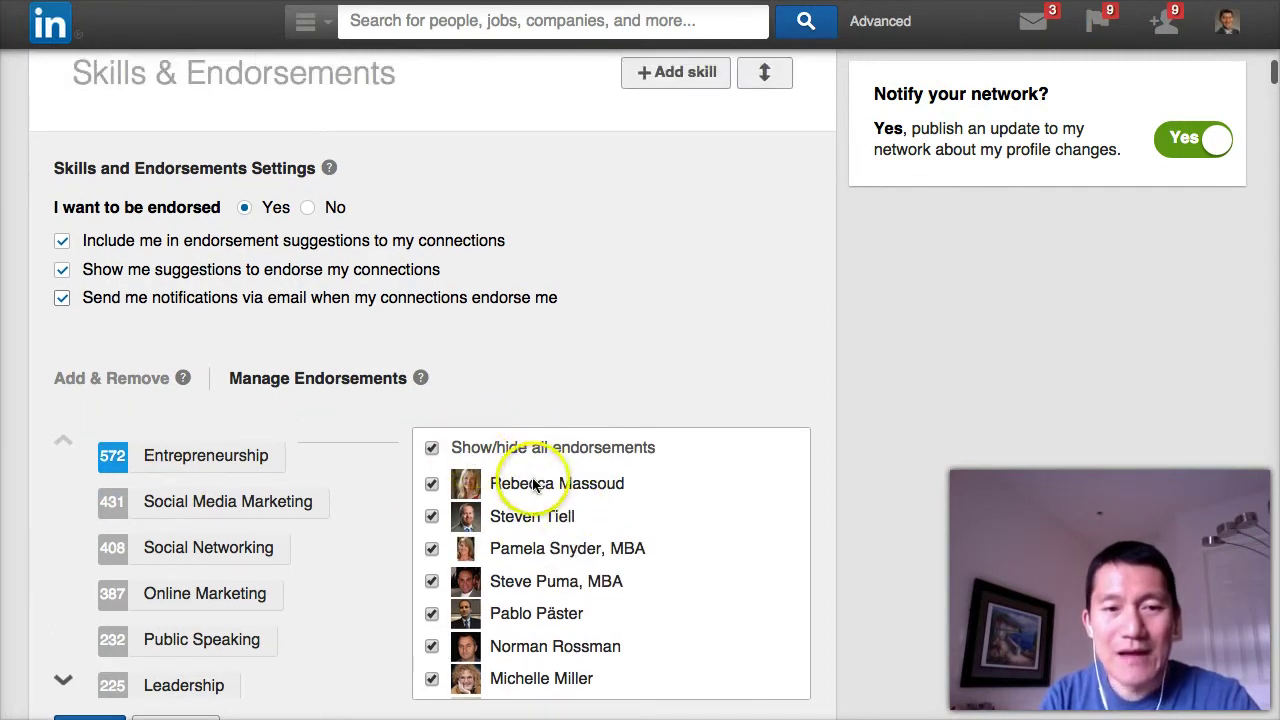
scroll(520, 505, "down", 4)
scroll(499, 508, "down", 6)
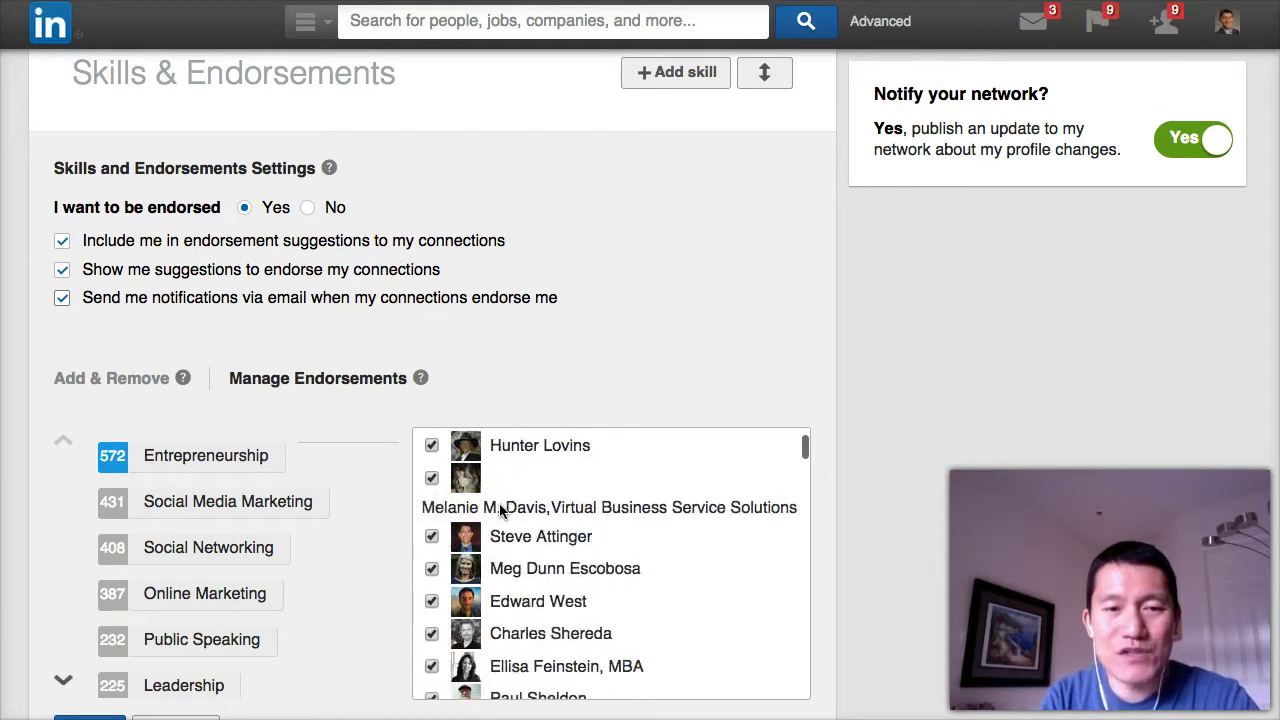
scroll(499, 508, "up", 10)
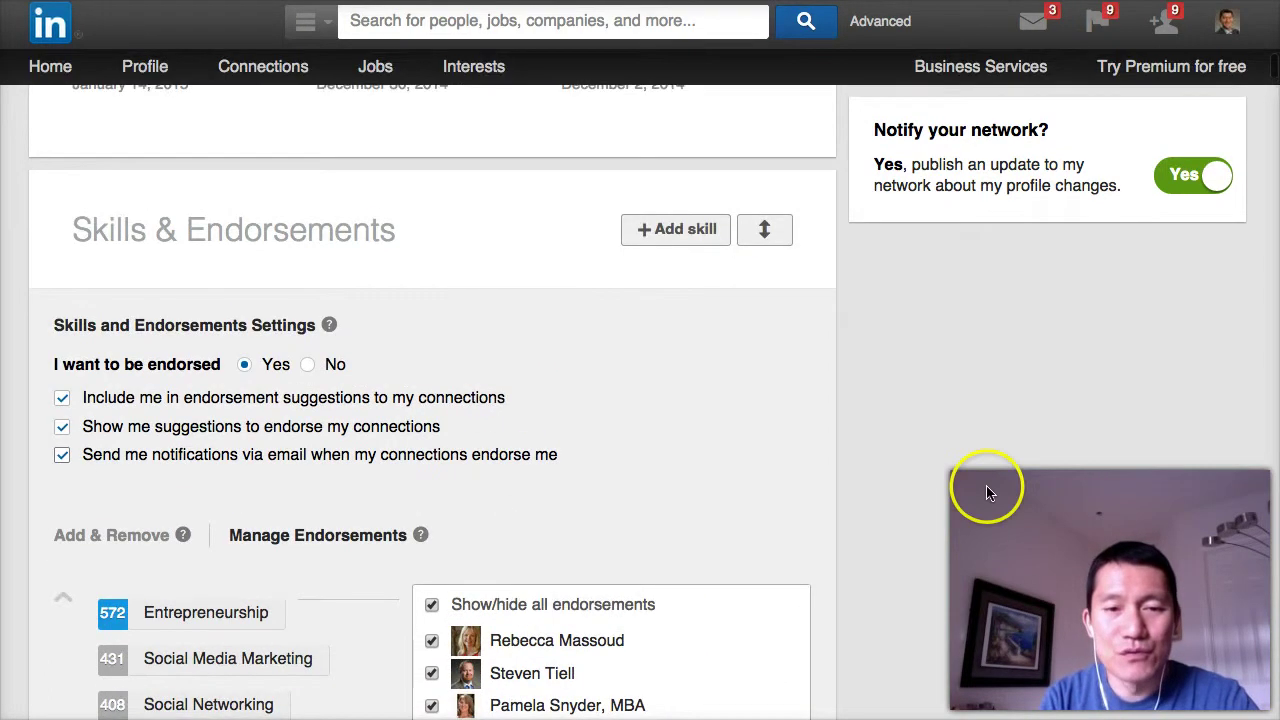
Cancel editing the skills and endorsements, and review the section's top skills and its additional skills list
scroll(986, 485, "down", 5)
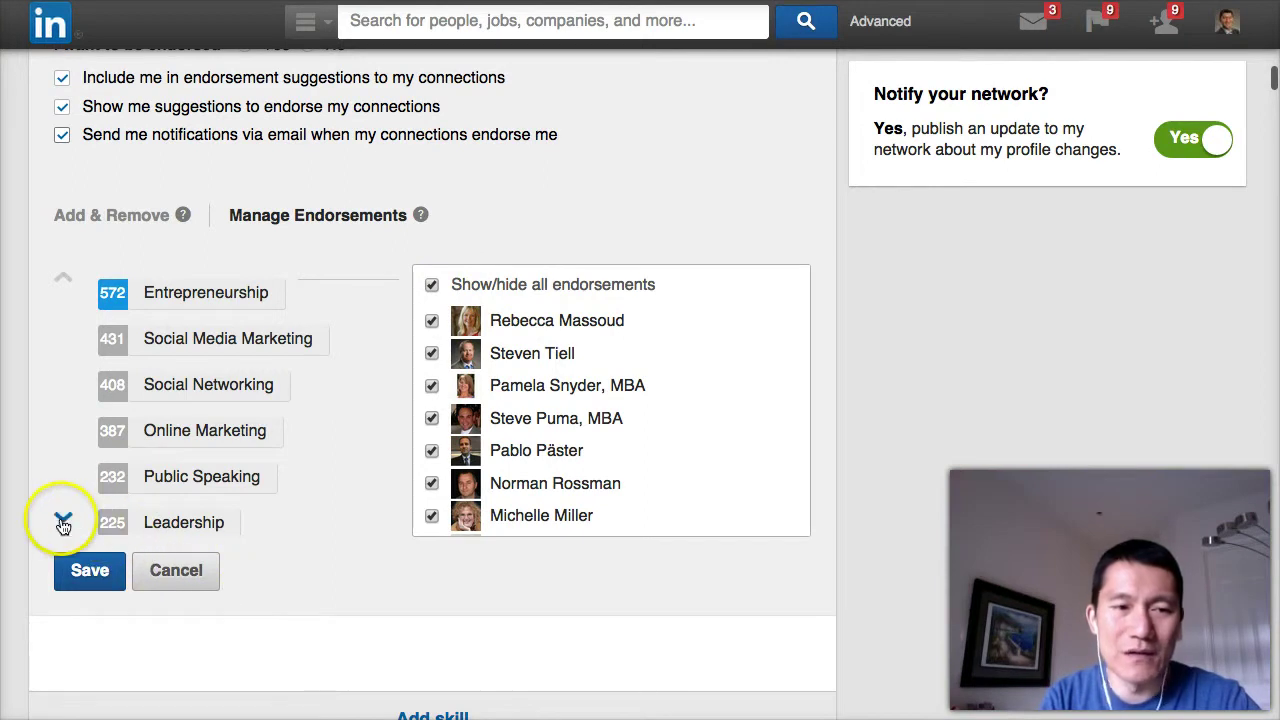
left_click(168, 570)
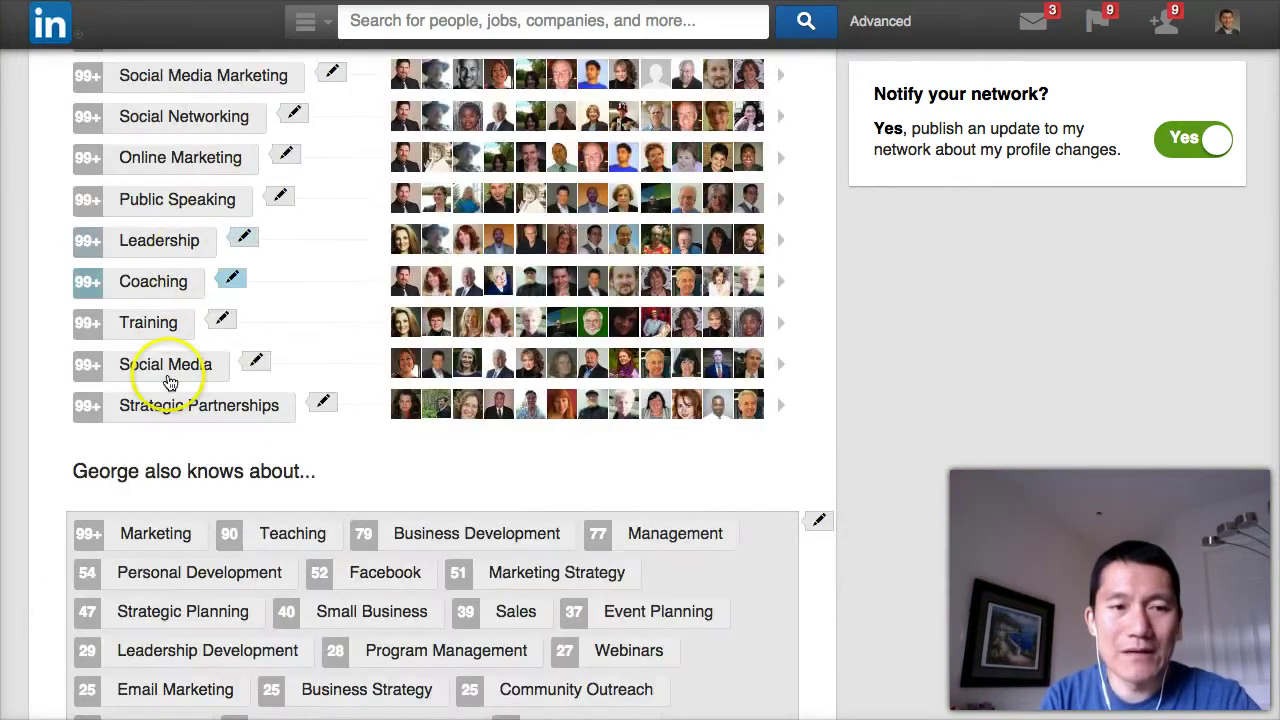
scroll(380, 480, "down", 2)
scroll(723, 486, "down", 5)
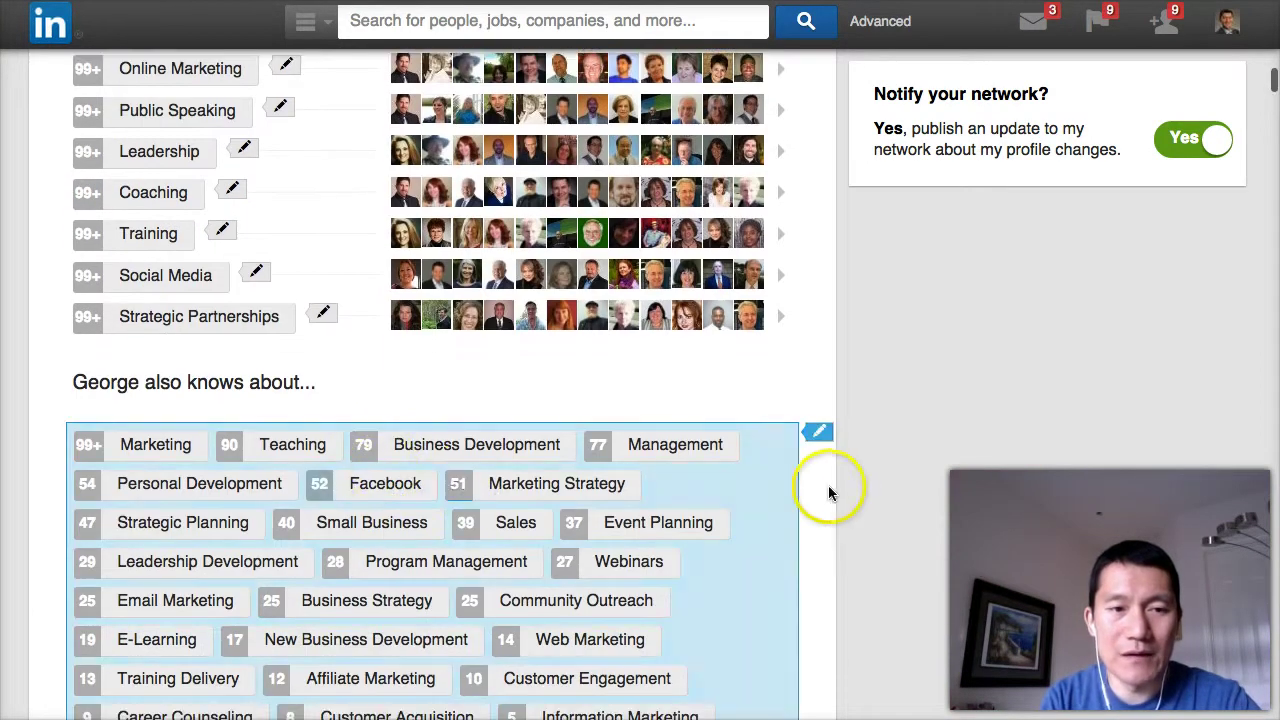
Switch back to the LinkedIn marketing mind map and select the topic about moving the profile's sections
scroll(717, 314, "up", 10)
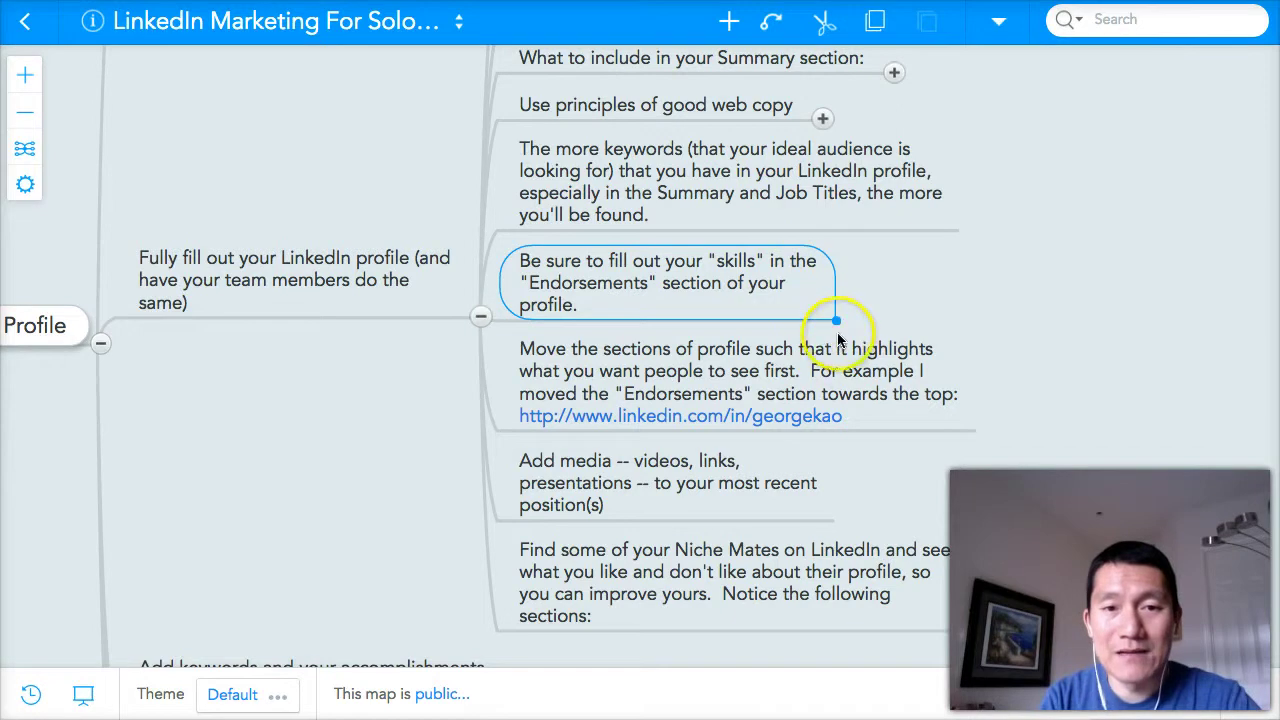
left_click(791, 372)
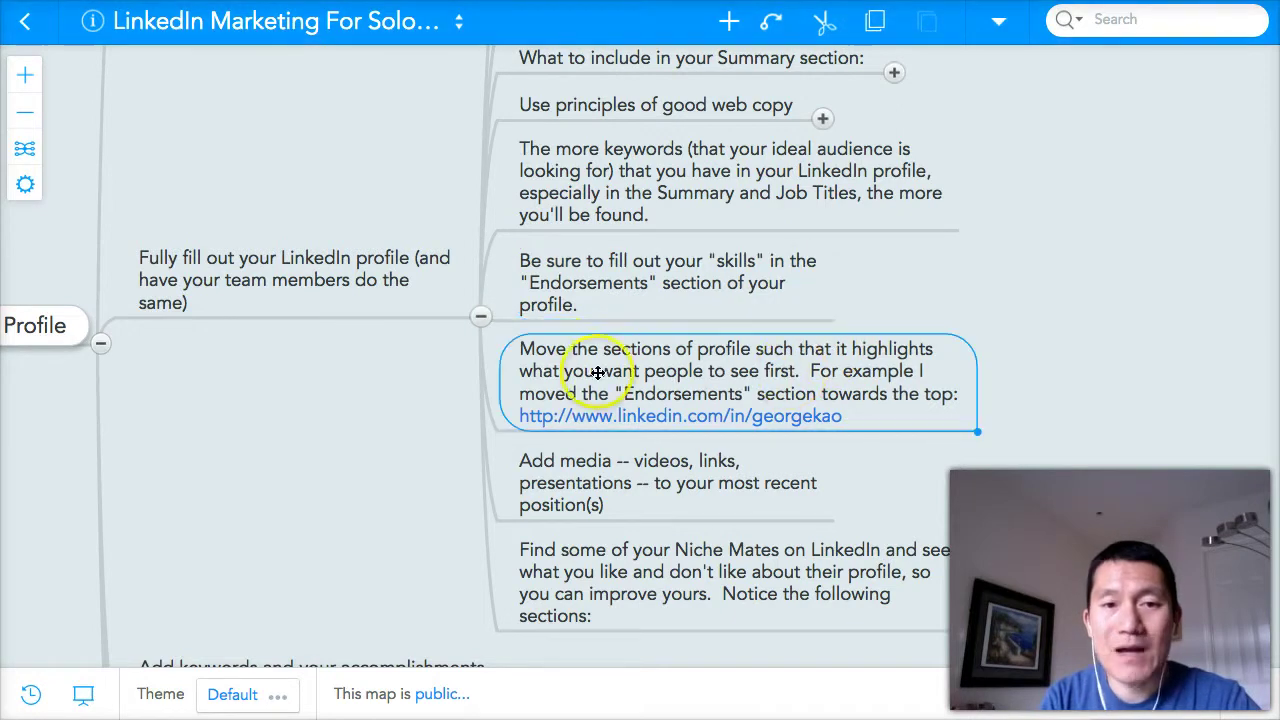